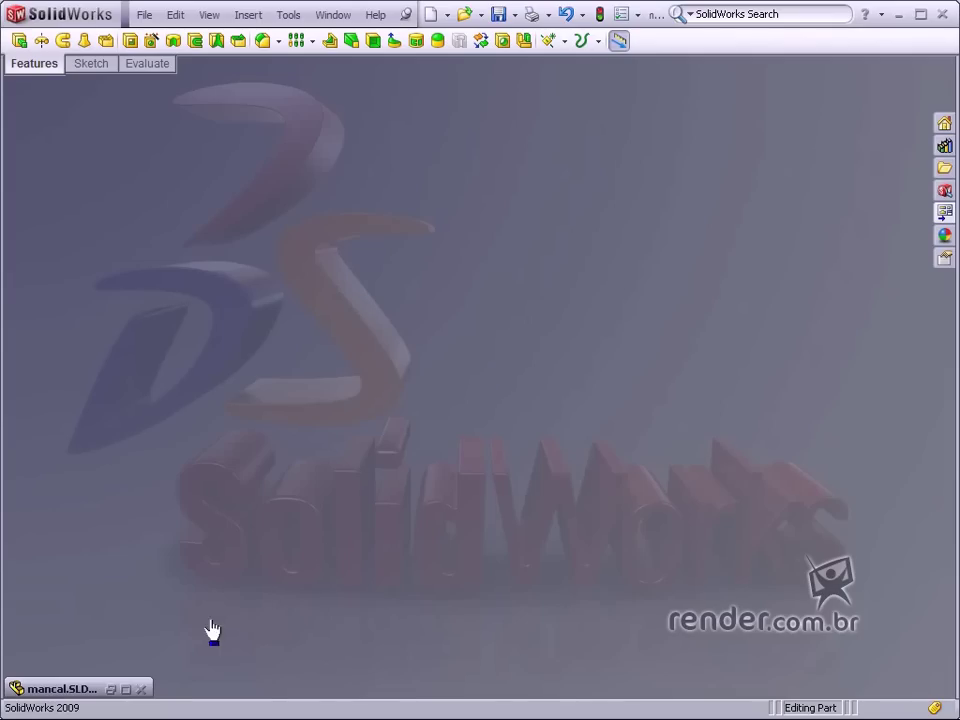
Step: Restore the mancal part window, orbit the housing, and return to Isometric view
left_click(127, 690)
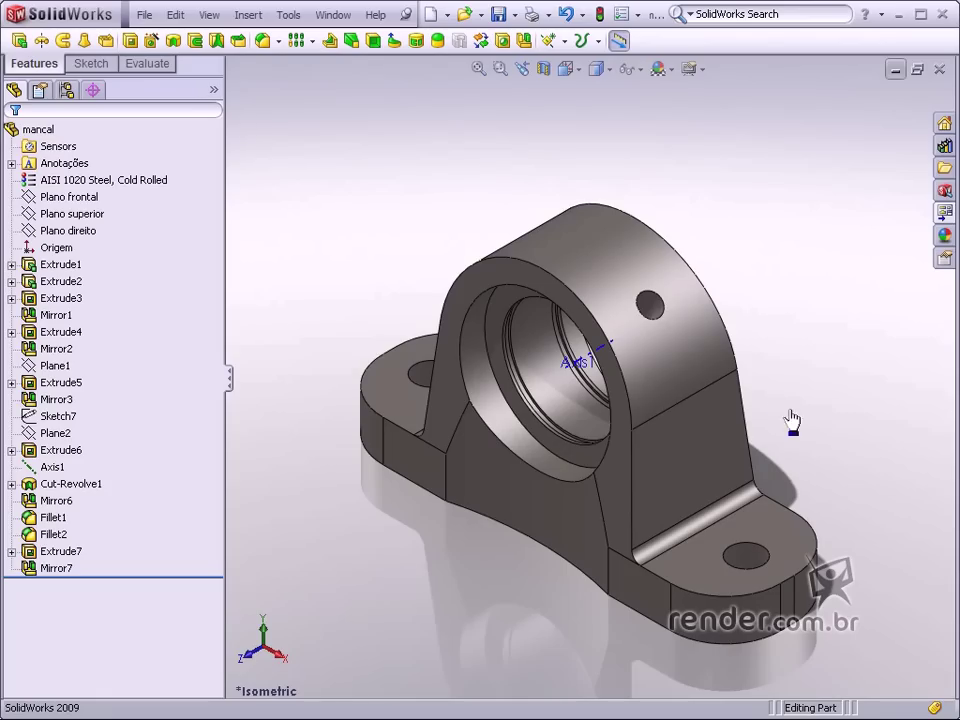
mouse_move(506, 414)
middle_mouse_down()
mouse_move(611, 287)
mouse_move(671, 279)
mouse_move(709, 296)
mouse_move(500, 398)
middle_mouse_up()
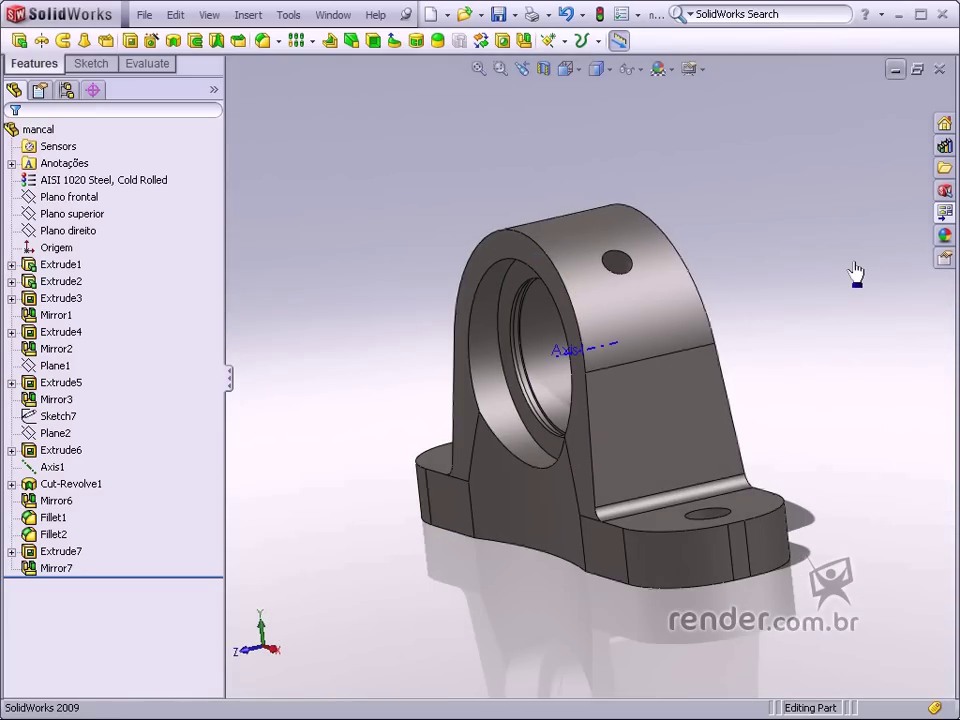
key("ctrl+7")
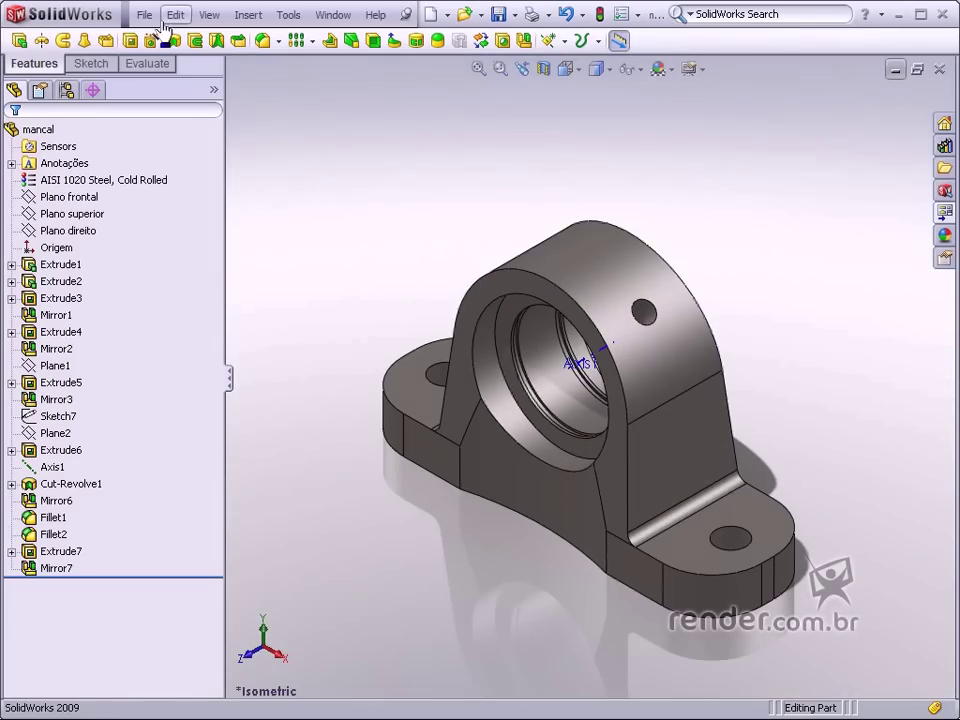
left_click(144, 15)
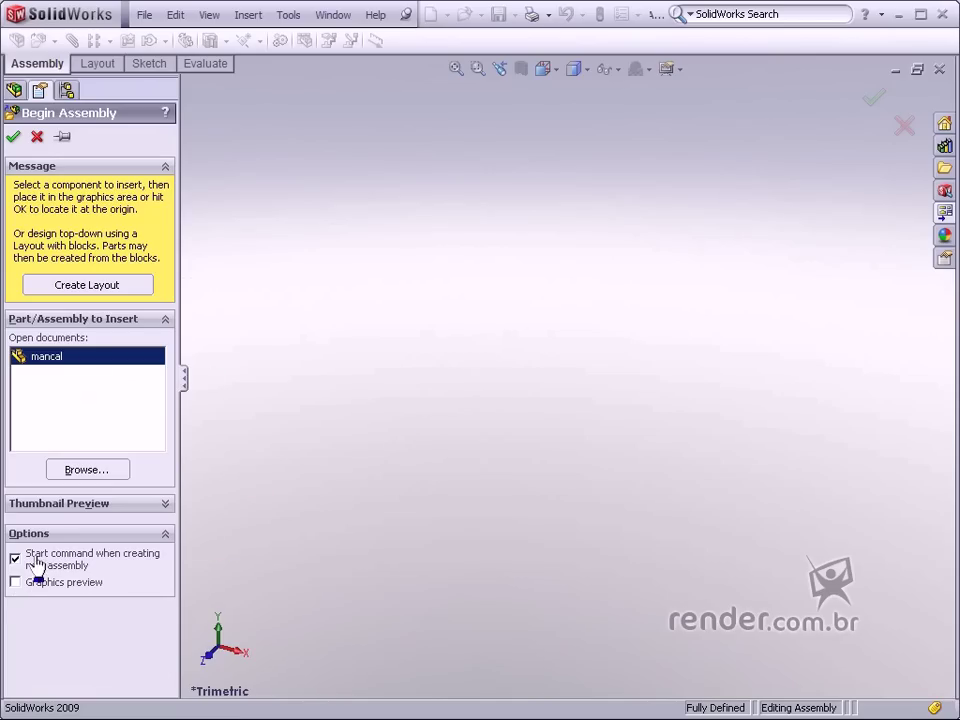
Step: Turn on Graphics preview and place the mancal part at the origin of Assem1
left_click(15, 583)
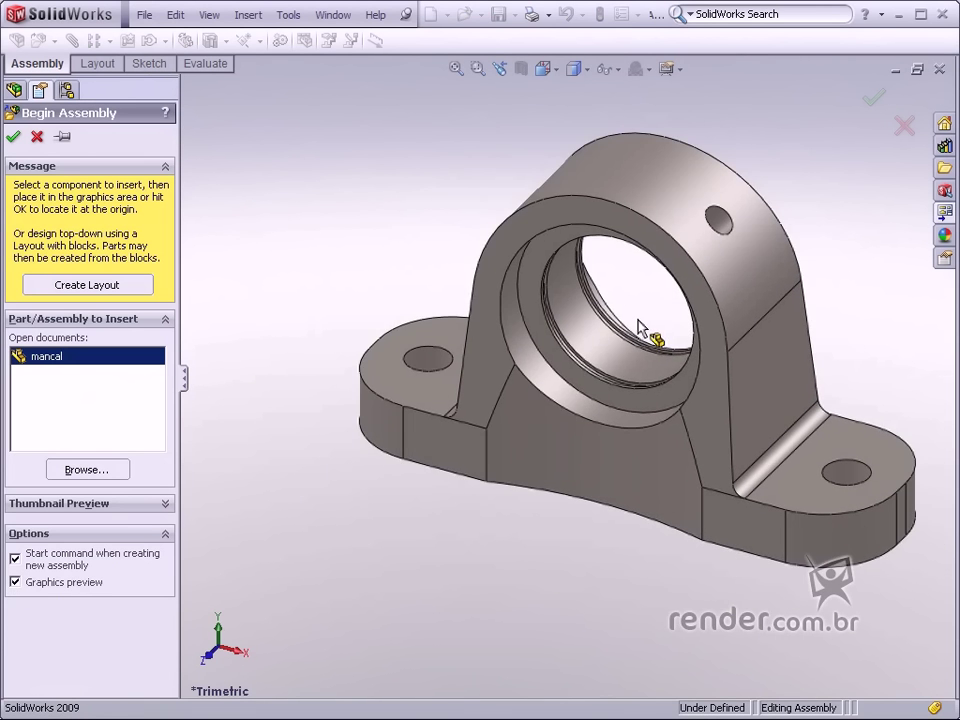
left_click(640, 330)
mouse_move(640, 330)
middle_mouse_down()
mouse_move(450, 386)
mouse_move(649, 315)
mouse_move(759, 334)
mouse_move(714, 377)
mouse_move(690, 300)
mouse_move(422, 336)
mouse_move(615, 330)
mouse_move(456, 354)
mouse_move(444, 476)
mouse_move(580, 405)
mouse_move(675, 306)
mouse_move(602, 358)
mouse_move(553, 482)
mouse_move(627, 381)
middle_mouse_up()
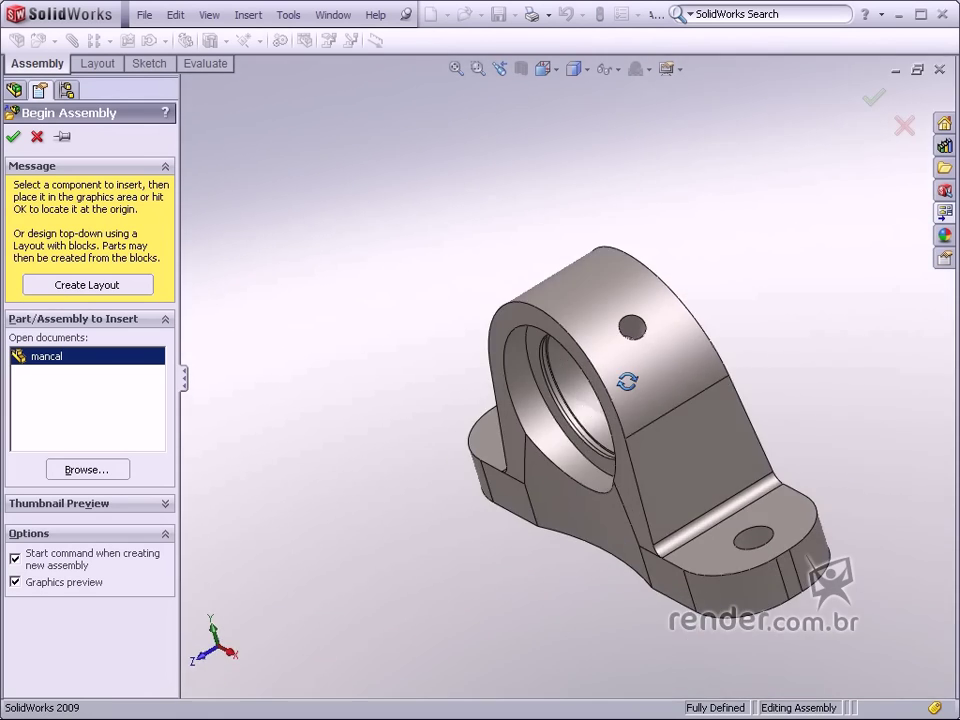
key("ctrl+7")
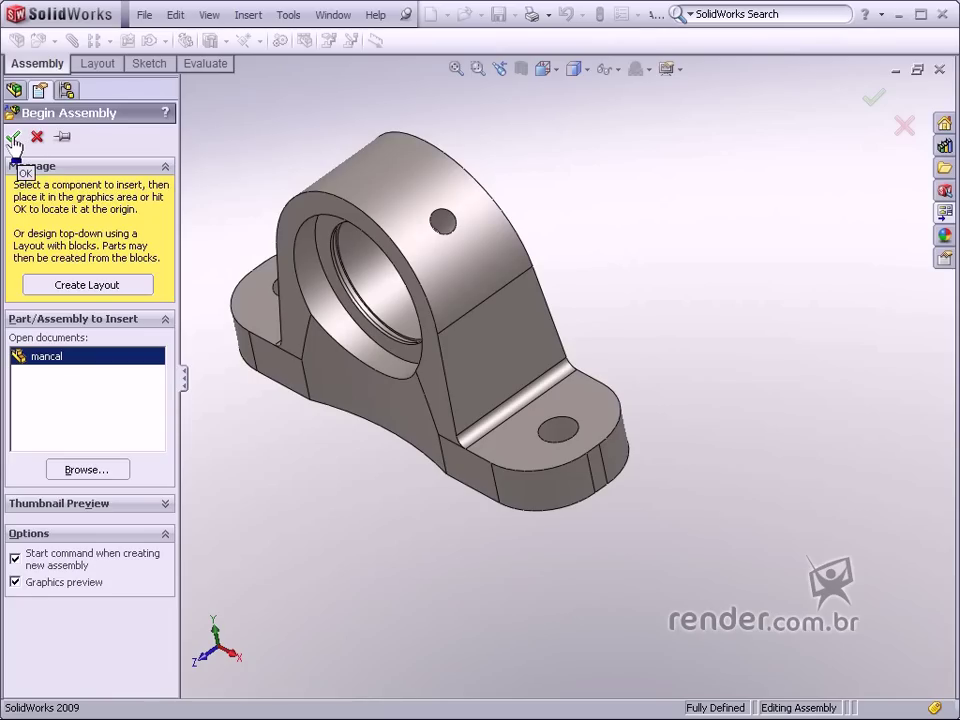
left_click(13, 136)
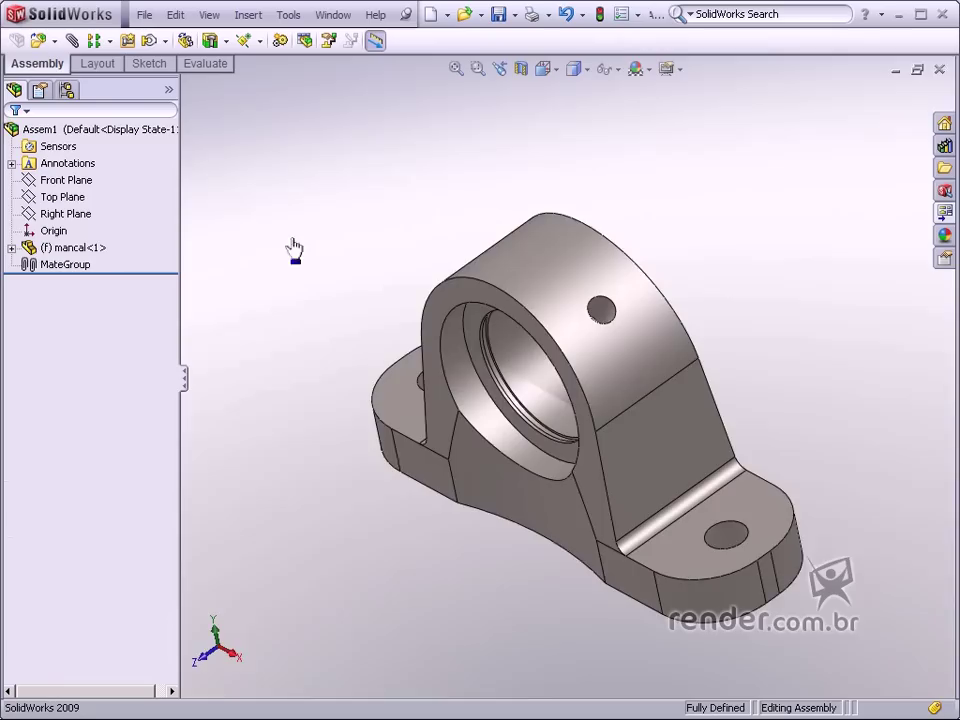
Step: Select mancal<1> and try dragging it to confirm the housing is fixed
left_click(98, 247)
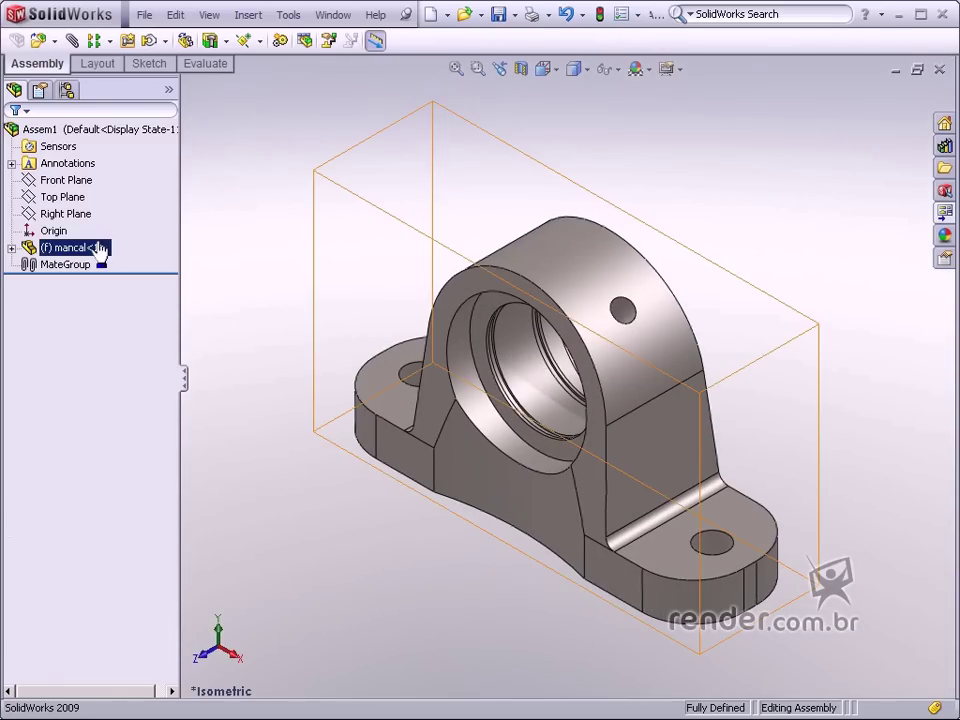
left_click(52, 264)
left_click(47, 250)
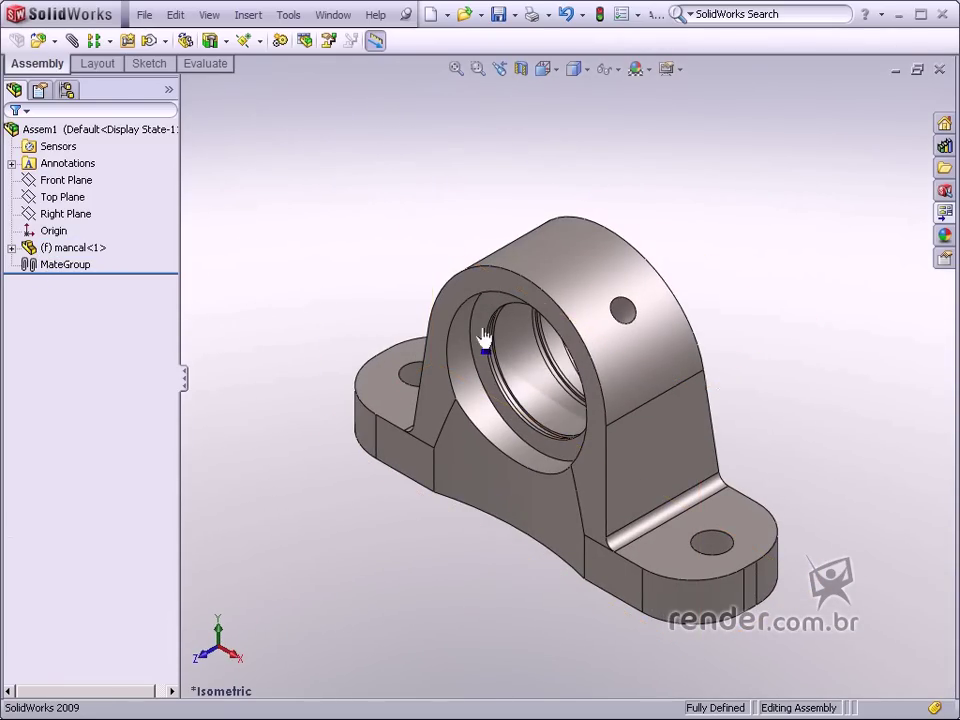
mouse_move(540, 285)
left_mouse_down()
mouse_move(508, 258)
mouse_move(600, 276)
left_mouse_up()
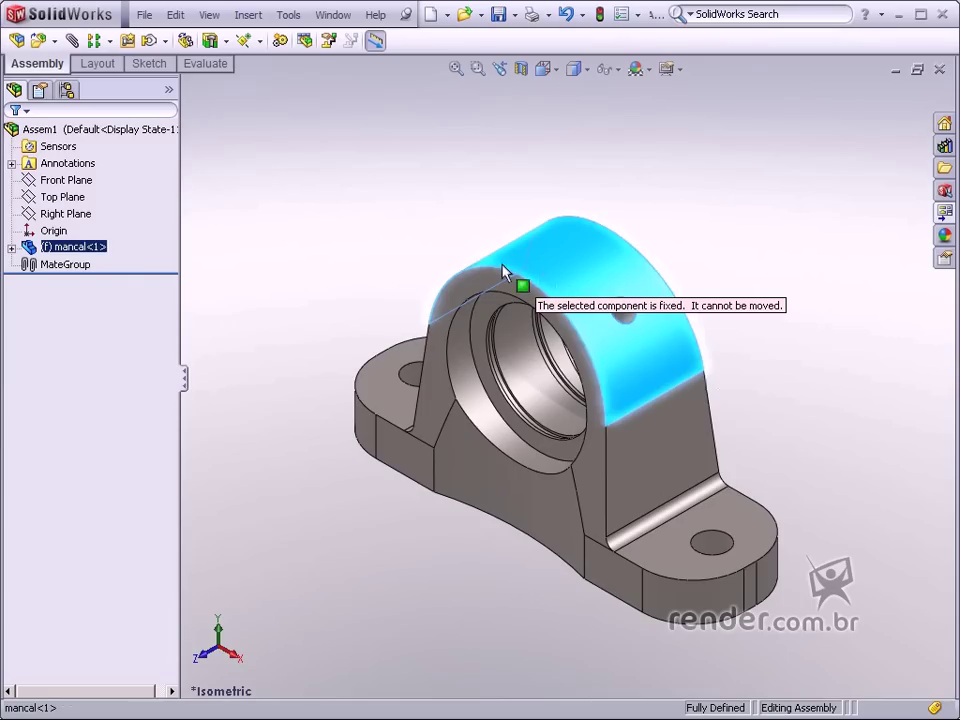
left_click(332, 241)
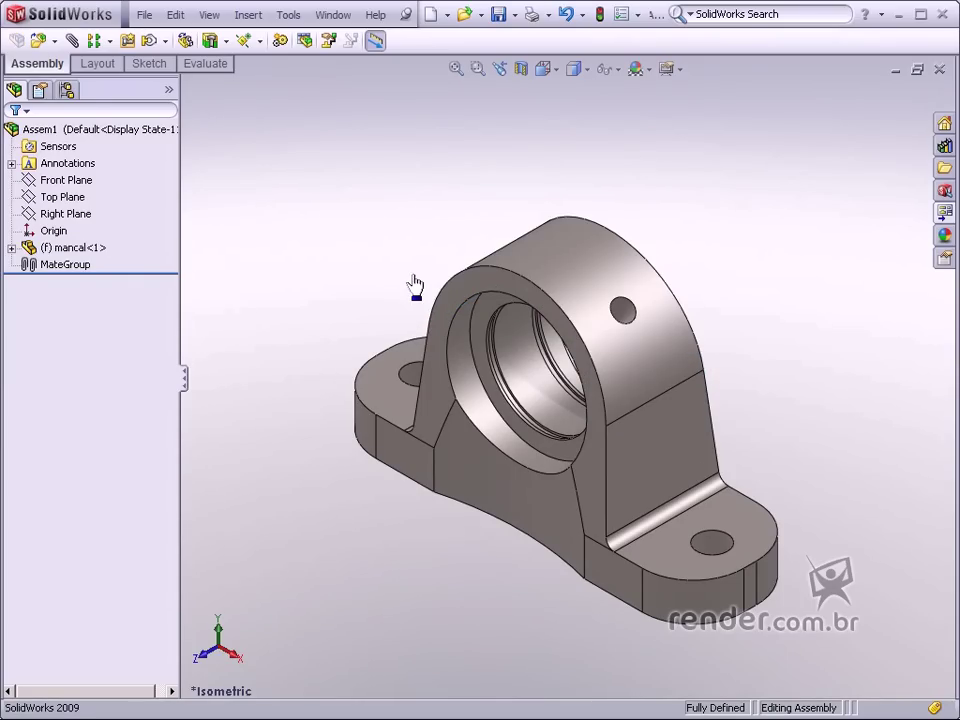
left_click(55, 41)
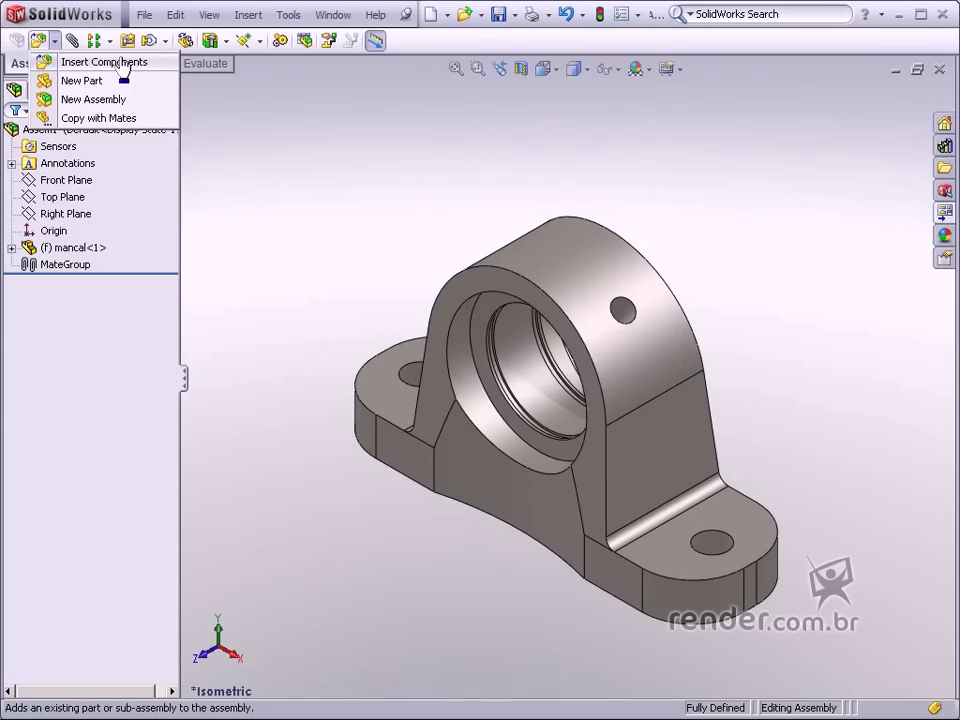
Step: Insert the SW3dPS-6004-1.SLDPRT ball bearing and place it beside the housing
left_click(248, 15)
mouse_move(300, 40)
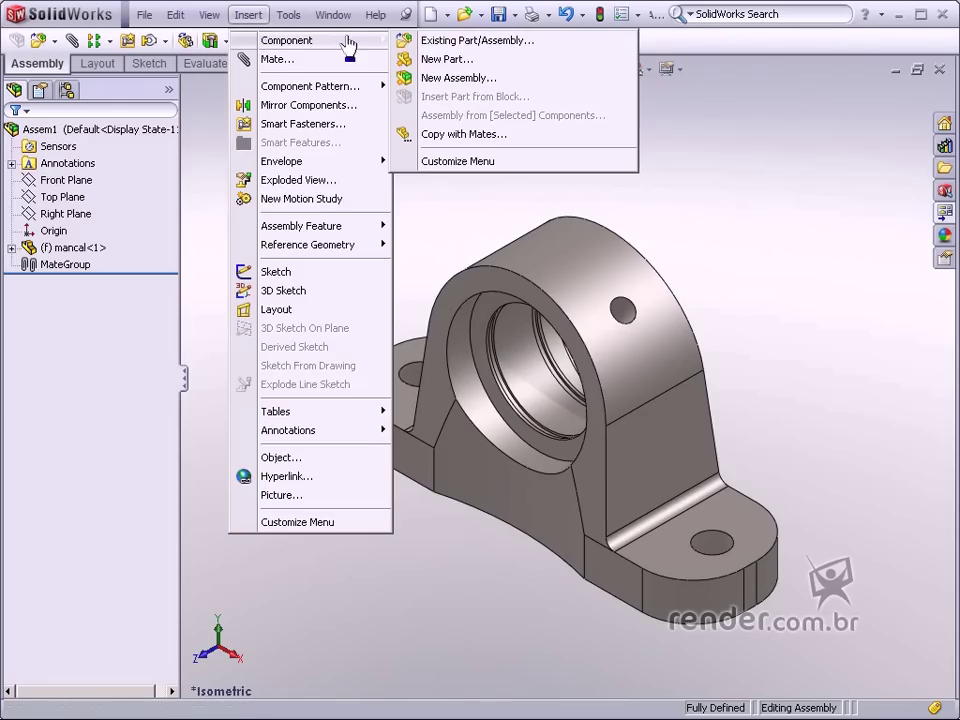
left_click(490, 43)
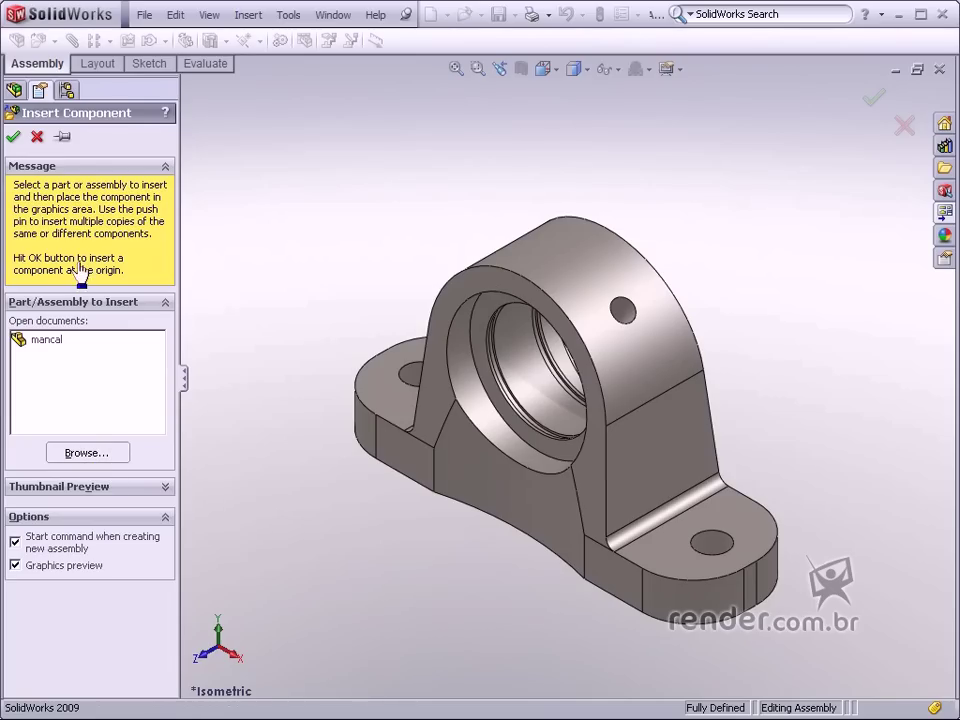
left_click(115, 452)
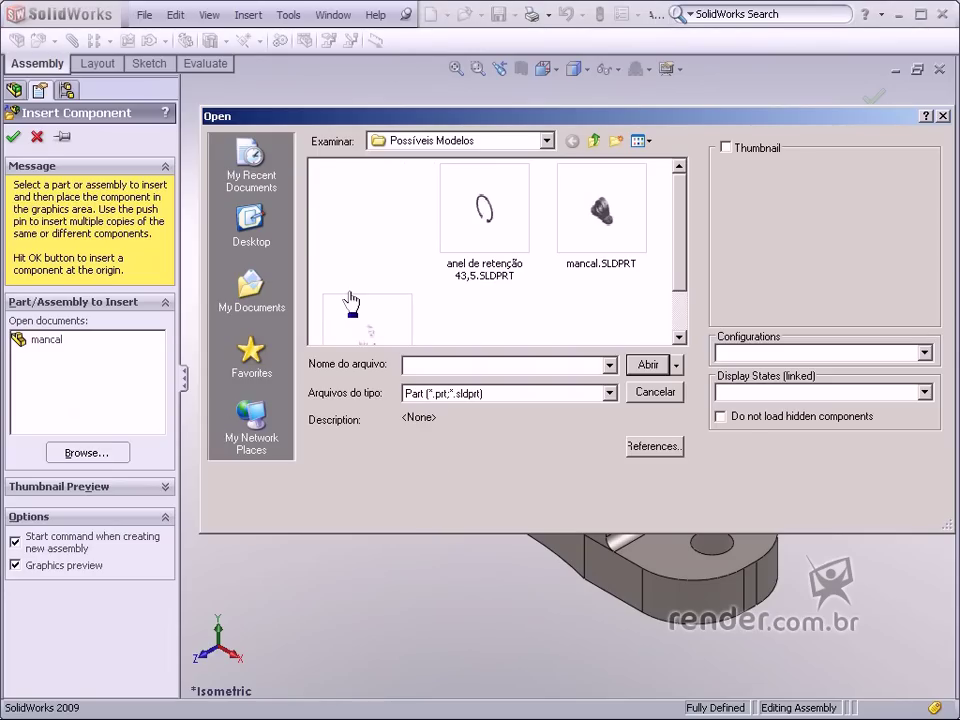
left_click_drag(677, 207, 682, 268)
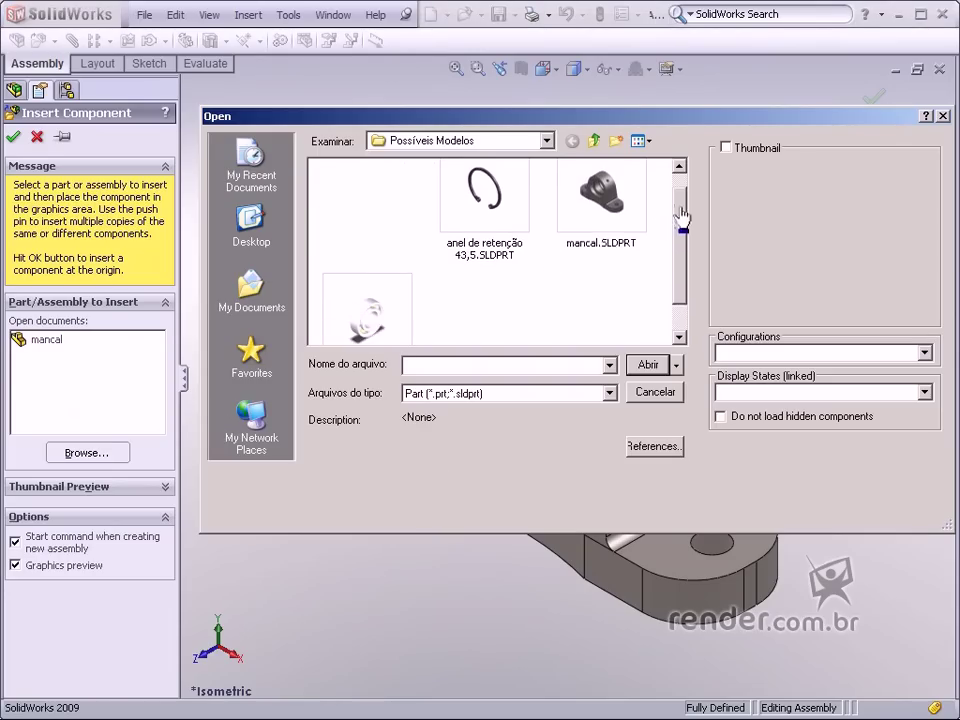
mouse_move(367, 308)
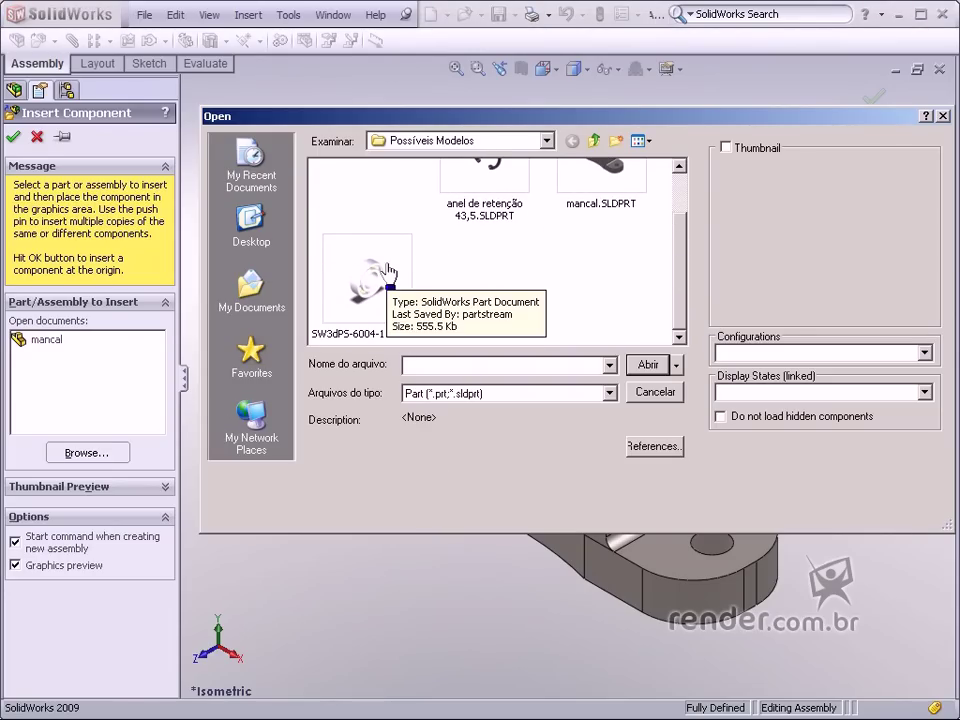
double_click(388, 273)
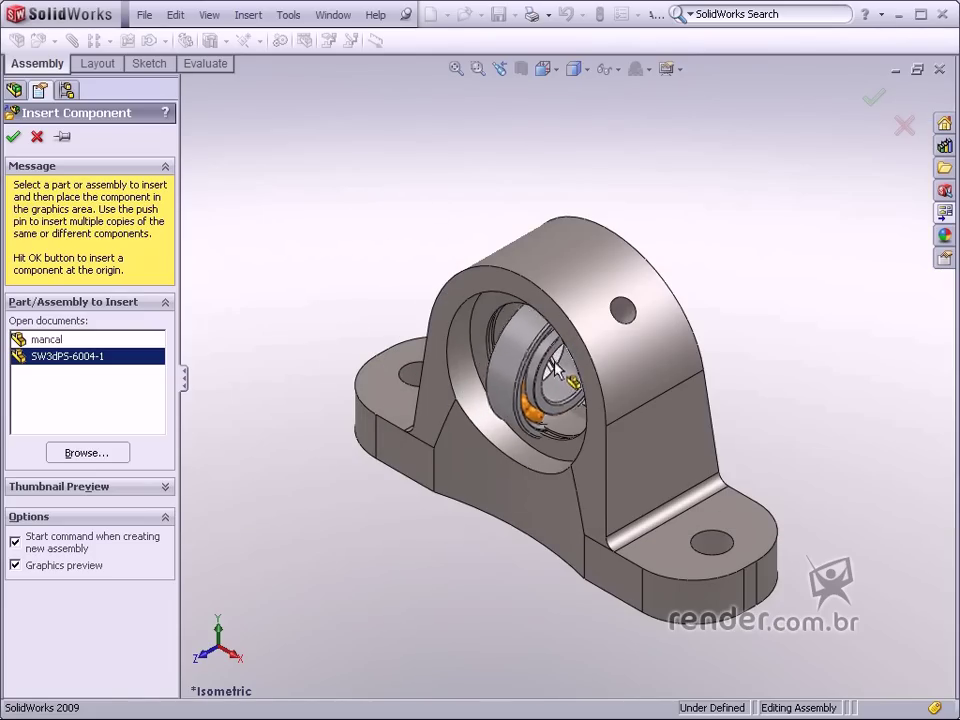
left_click(333, 358)
middle_click_drag(360, 388, 358, 390)
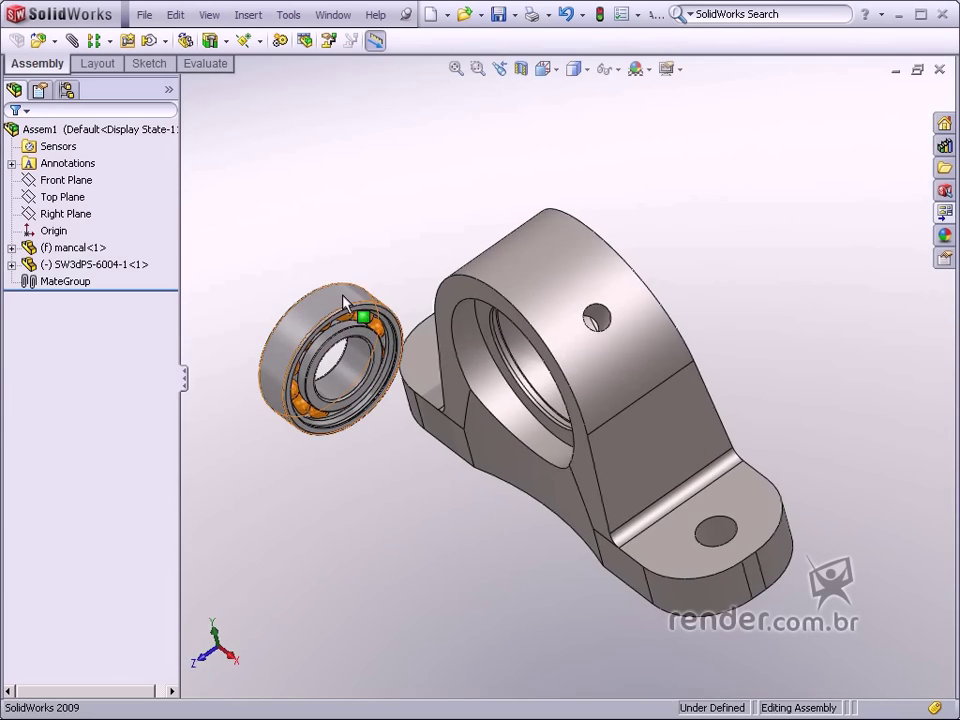
mouse_move(364, 317)
middle_mouse_down()
mouse_move(439, 246)
mouse_move(349, 197)
mouse_move(387, 183)
mouse_move(399, 214)
mouse_move(386, 234)
middle_mouse_up()
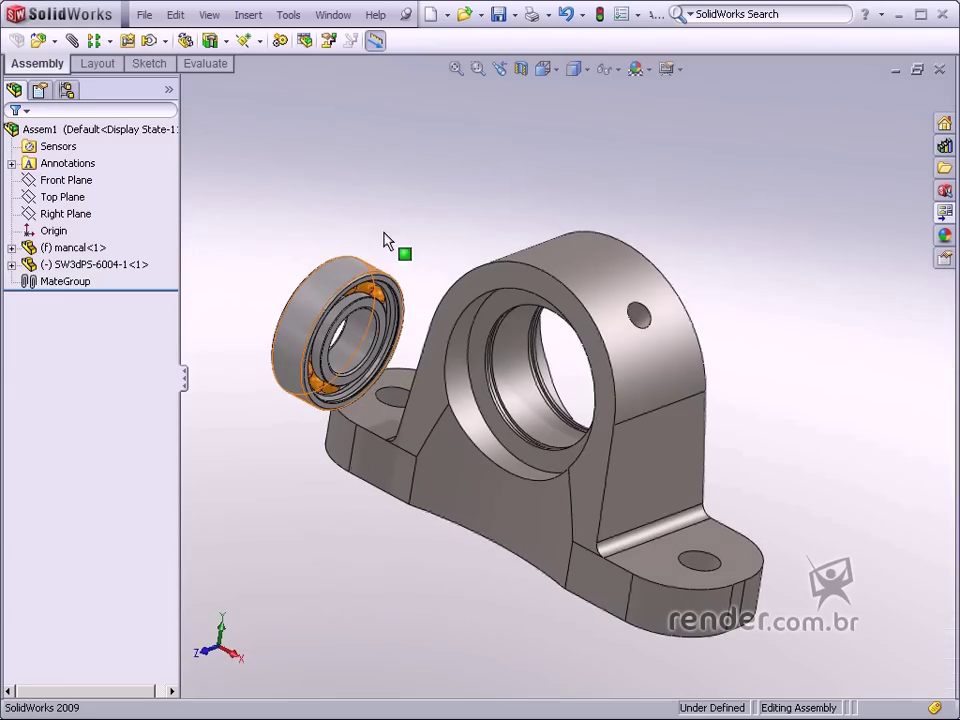
Step: Mate the bearing's outer cylindrical face concentric with the mancal housing bore
left_click(74, 44)
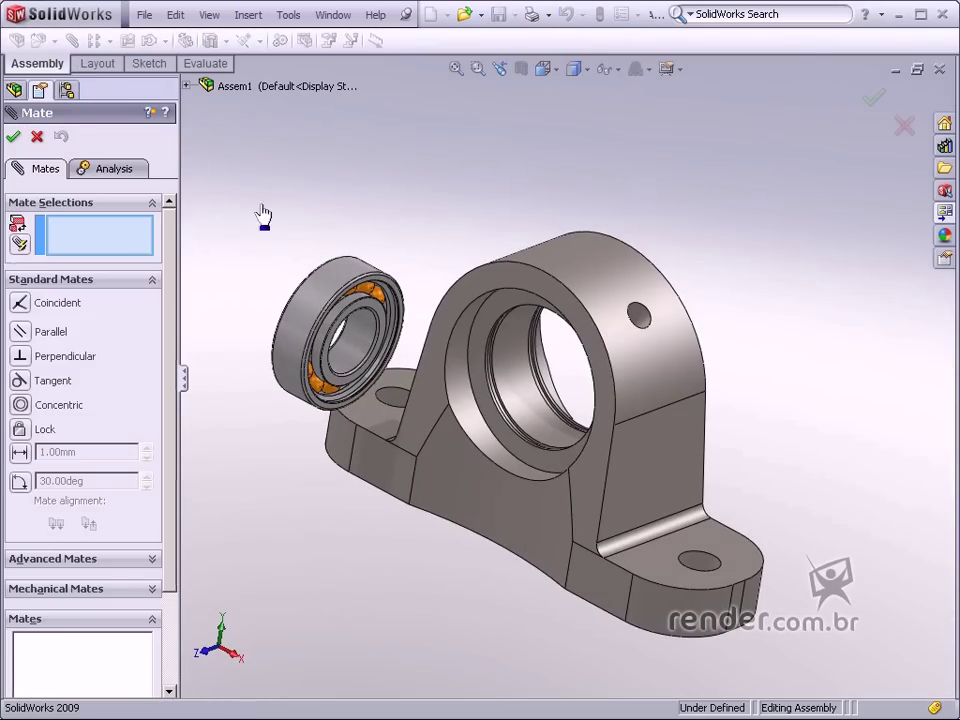
middle_click_drag(322, 437, 317, 349)
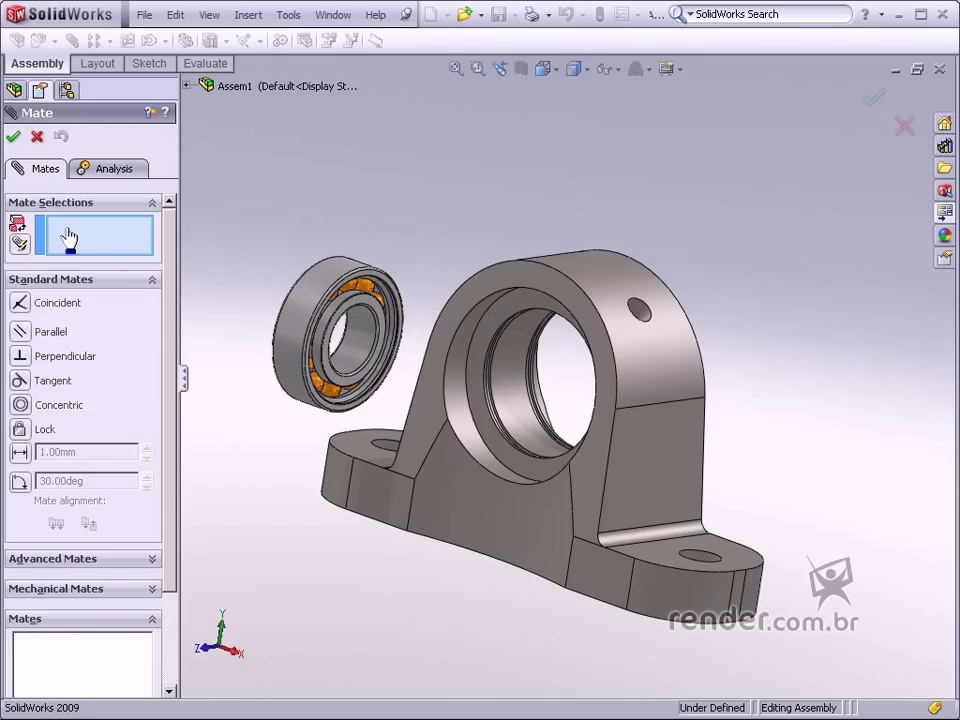
left_click(303, 329)
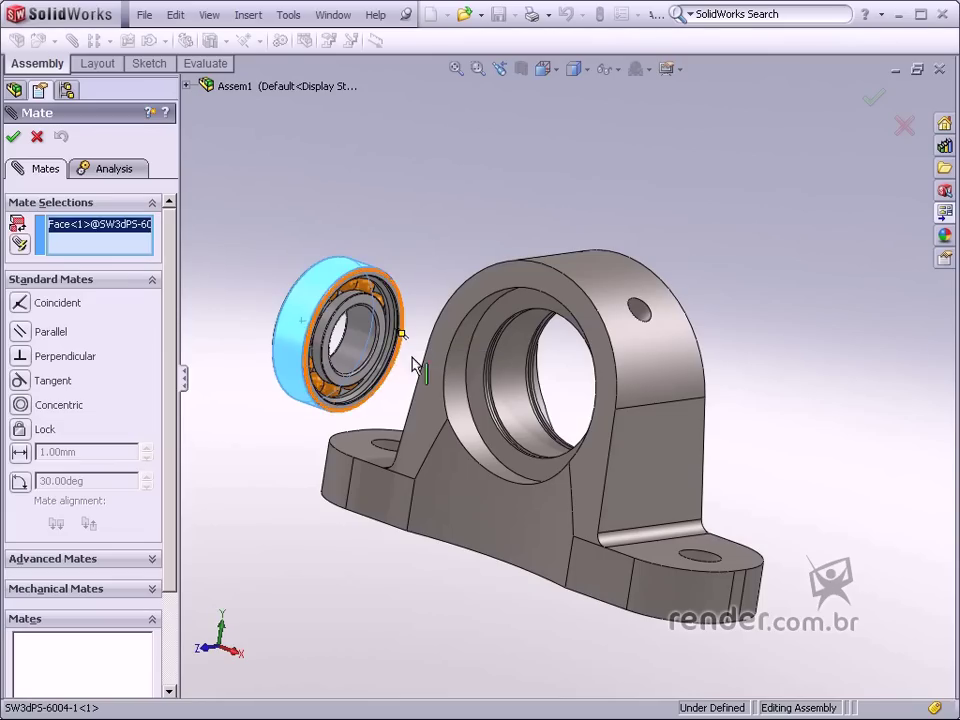
middle_click_drag(497, 403, 515, 382)
left_click(531, 381)
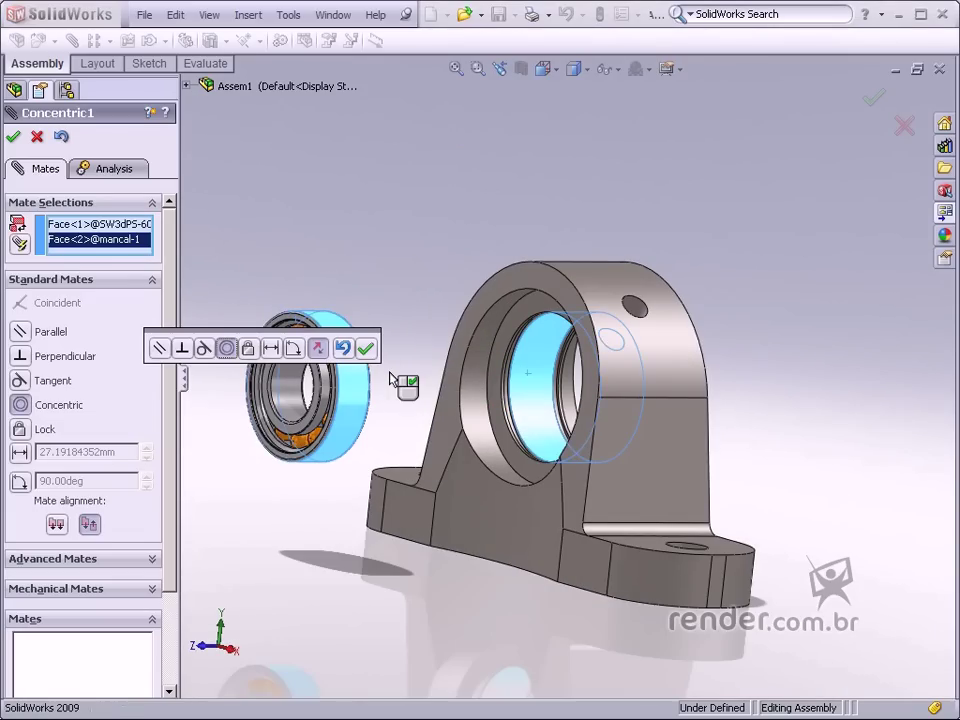
mouse_move(480, 335)
middle_mouse_down()
mouse_move(425, 312)
mouse_move(561, 265)
mouse_move(561, 317)
mouse_move(535, 282)
mouse_move(536, 246)
mouse_move(544, 268)
mouse_move(435, 301)
middle_mouse_up()
Step: Accept Concentric1, then select a bearing face and the matching housing bore face
left_click(366, 348)
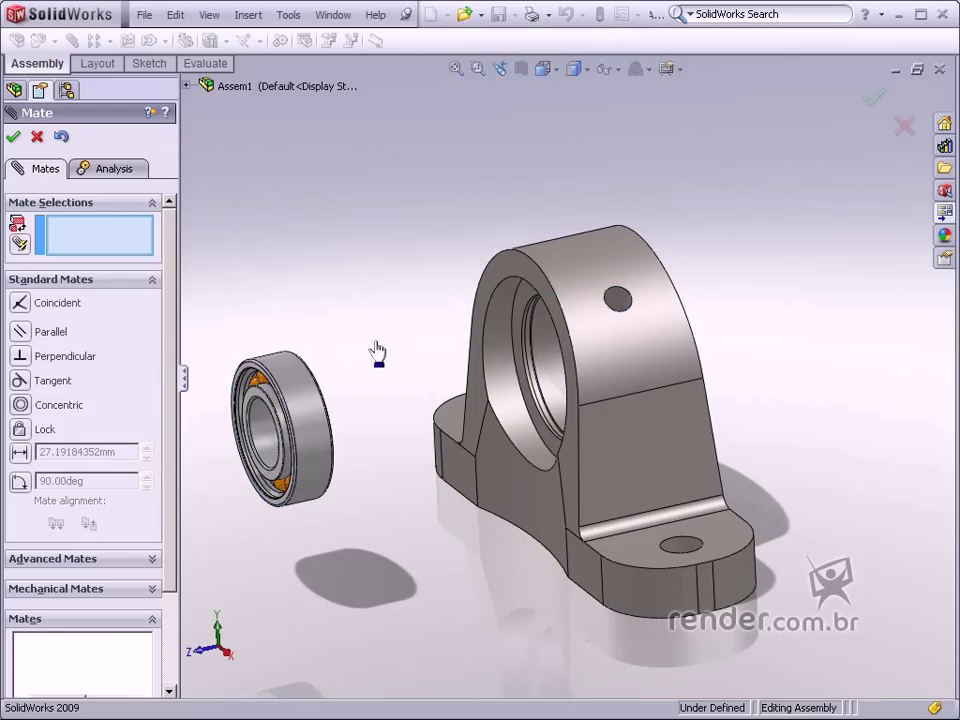
scroll(322, 392, "down", 2)
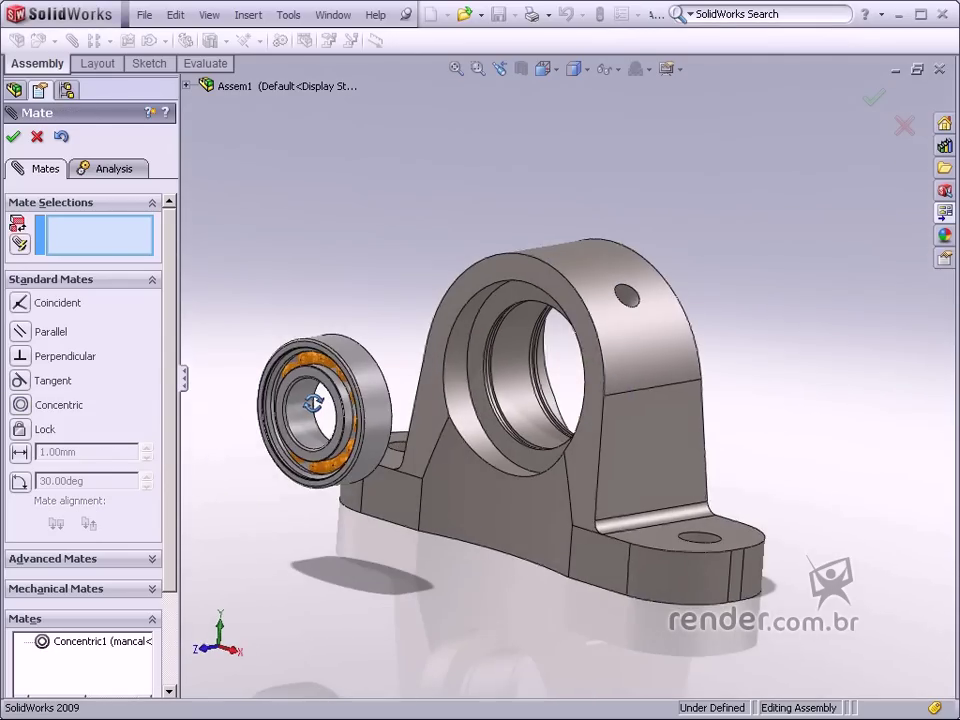
scroll(320, 398, "down", 2)
scroll(362, 403, "down", 2)
scroll(366, 400, "down", 2)
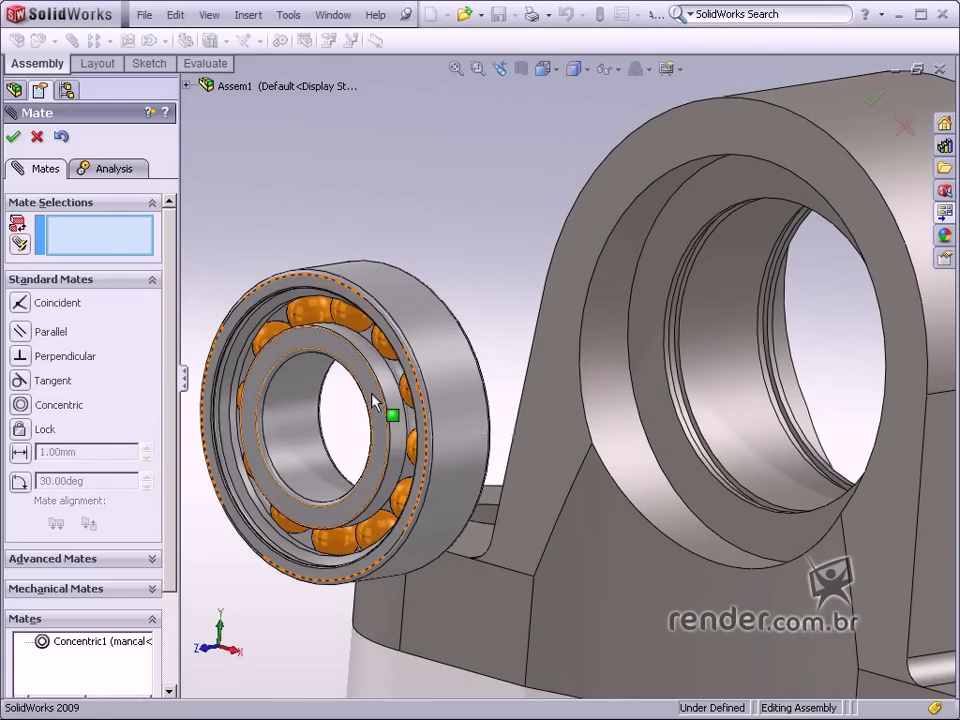
left_click(373, 399)
scroll(740, 468, "down", 2)
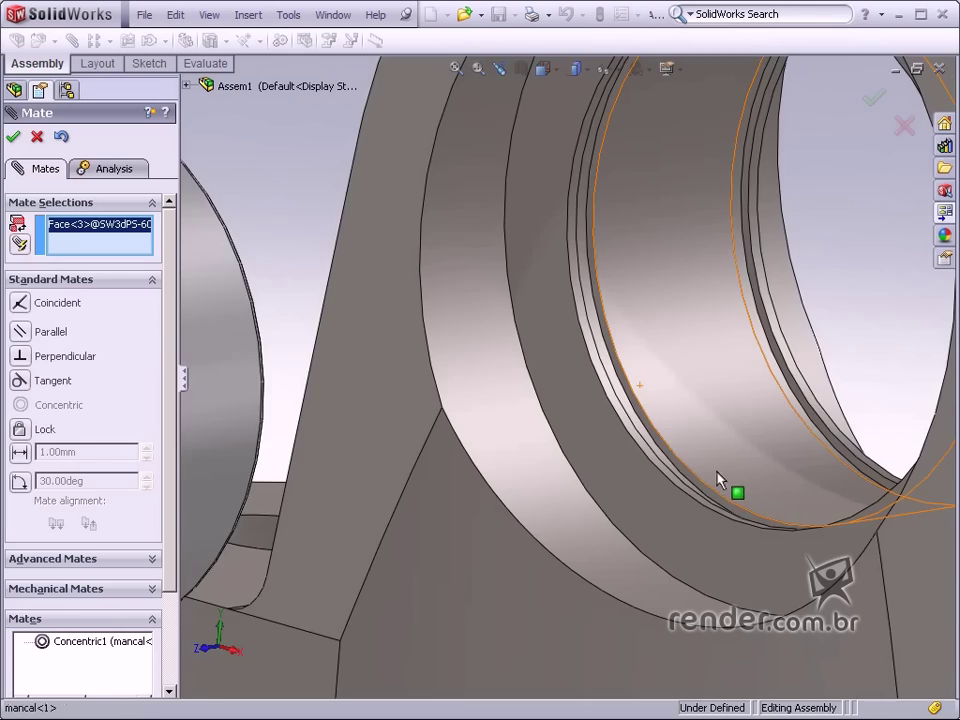
scroll(705, 479, "down", 2)
left_click(686, 504)
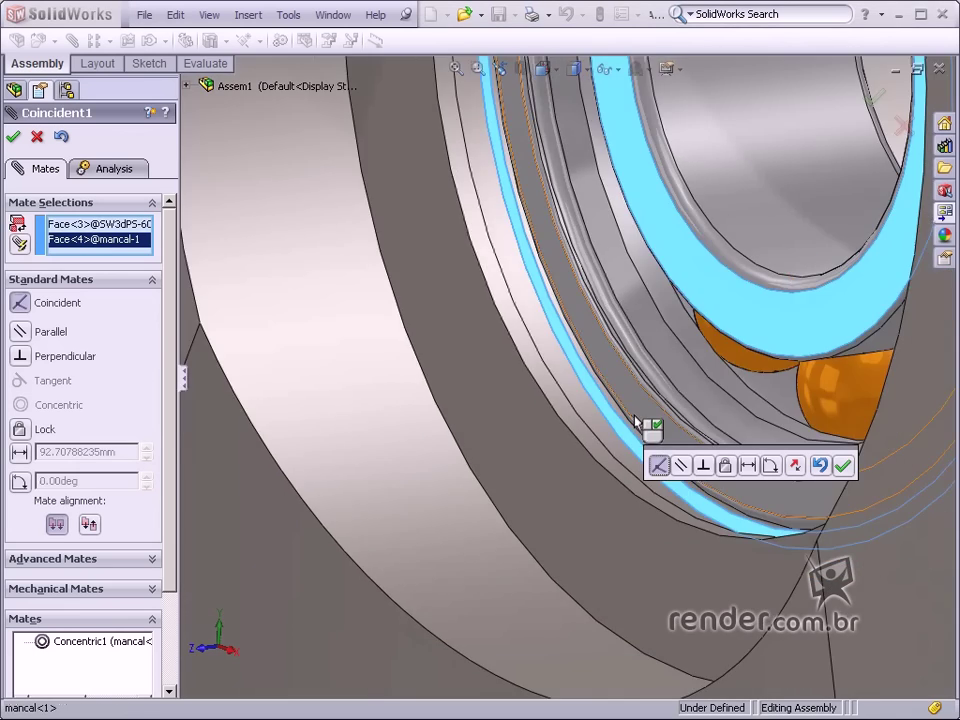
Step: Inspect the seated bearing, accept Coincident1, and close the Mate tool
scroll(636, 422, "up", 5)
middle_click_drag(707, 319, 675, 285)
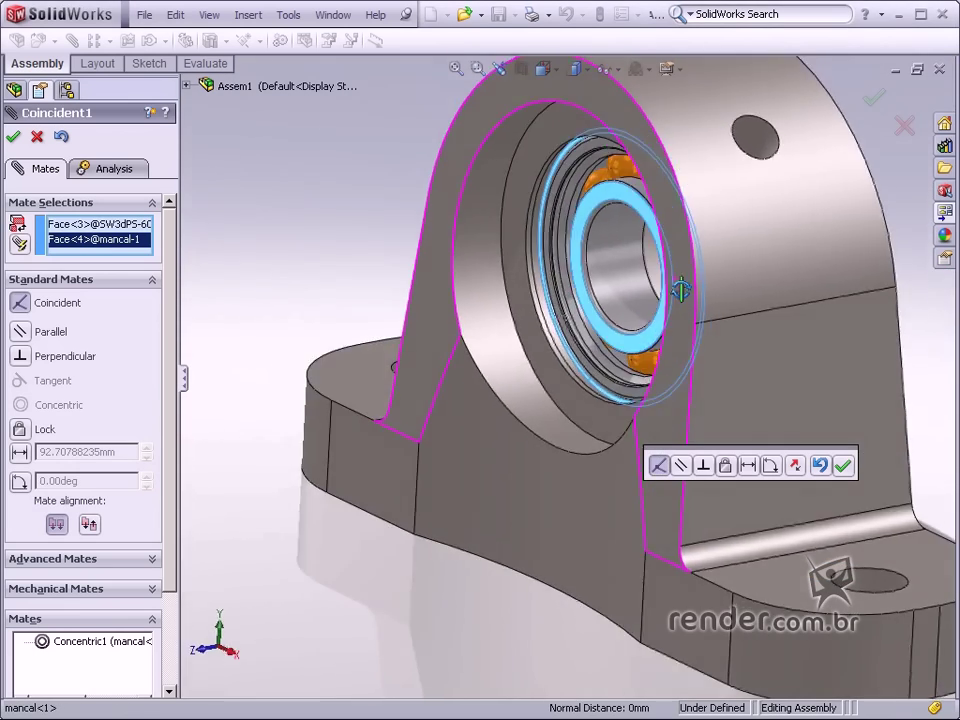
scroll(779, 318, "down", 2)
middle_click_drag(779, 318, 722, 326)
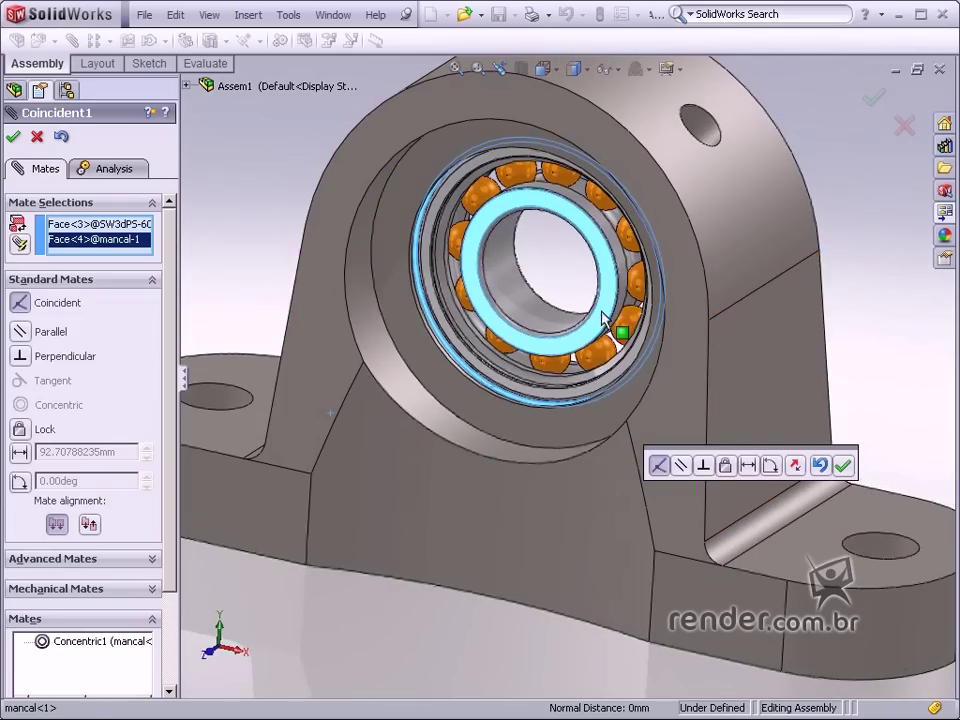
middle_click_drag(613, 326, 583, 313)
left_click(842, 465)
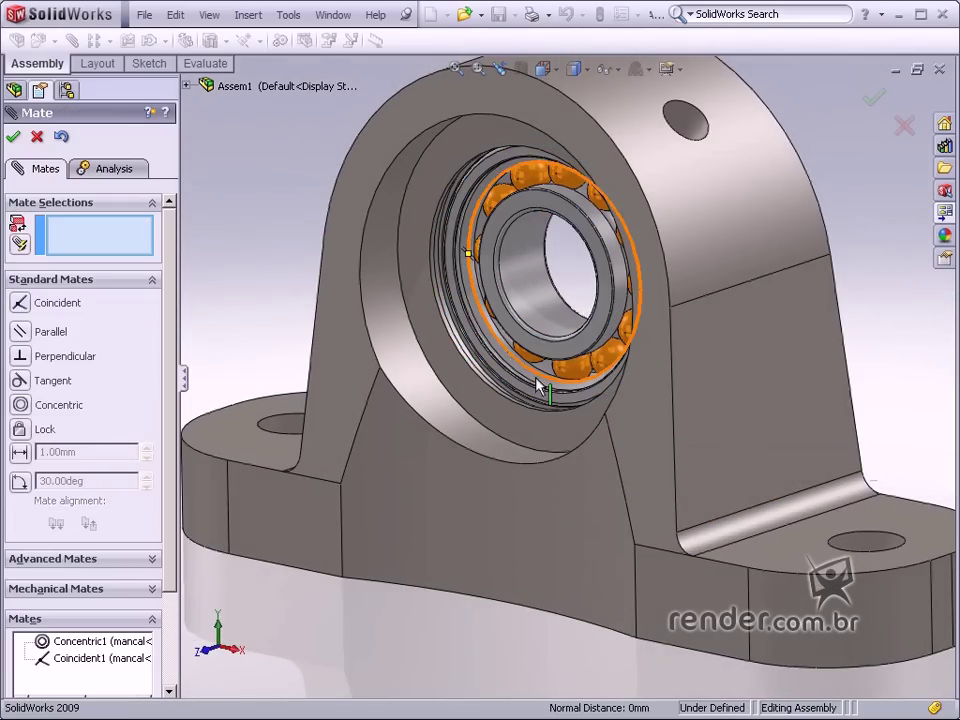
left_click(13, 136)
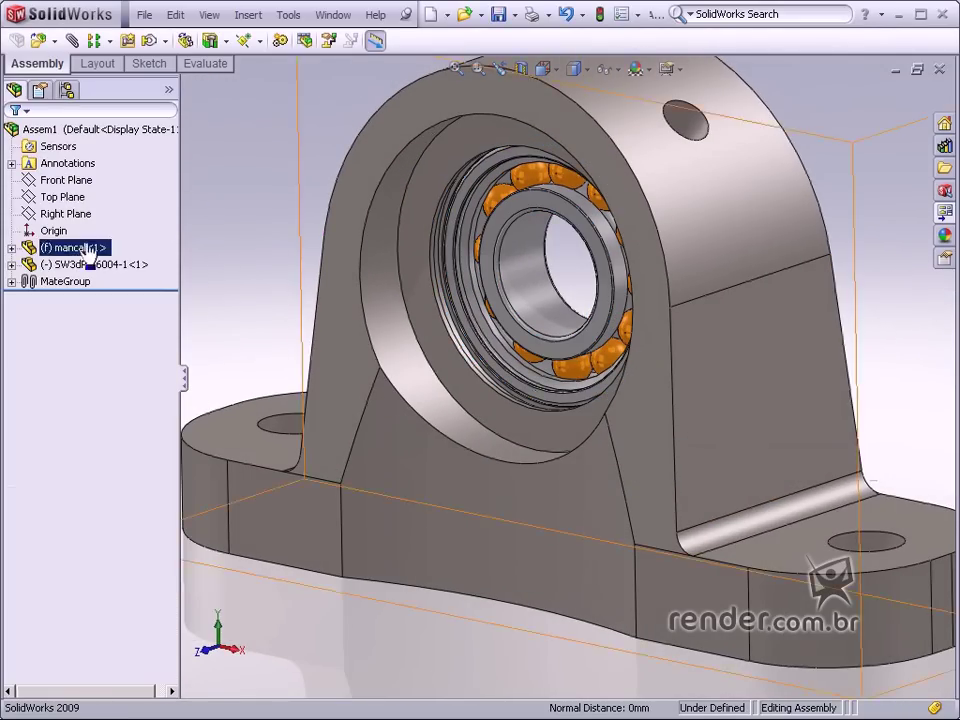
Step: Spin the bearing about its axis inside the housing bore, then return to Isometric view
left_click(55, 266)
left_click(232, 268)
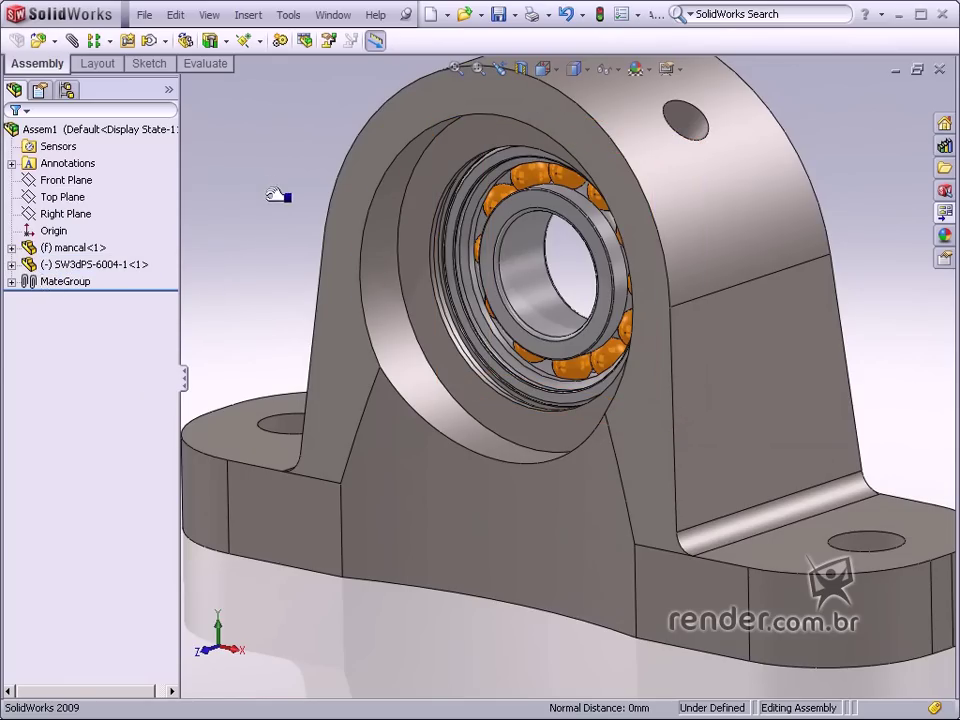
mouse_move(530, 221)
left_mouse_down()
mouse_move(597, 293)
mouse_move(553, 315)
mouse_move(497, 171)
mouse_move(568, 300)
mouse_move(508, 203)
mouse_move(563, 311)
mouse_move(516, 203)
mouse_move(578, 306)
mouse_move(508, 307)
mouse_move(579, 182)
mouse_move(583, 231)
mouse_move(503, 286)
mouse_move(574, 234)
mouse_move(482, 230)
mouse_move(583, 288)
mouse_move(478, 210)
mouse_move(510, 296)
mouse_move(540, 285)
left_mouse_up()
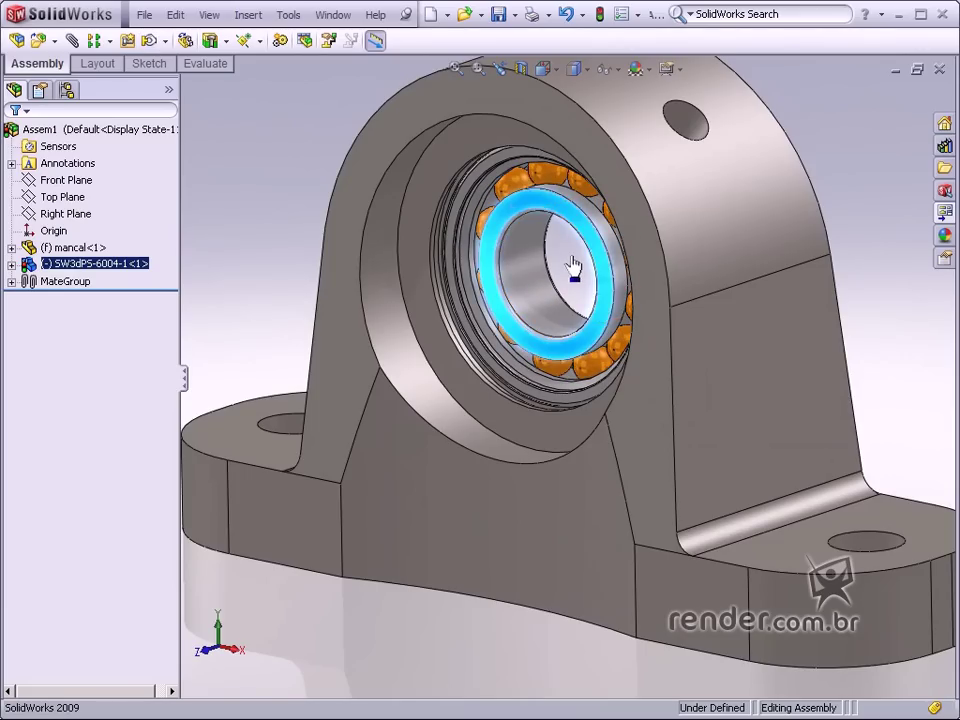
key("Escape")
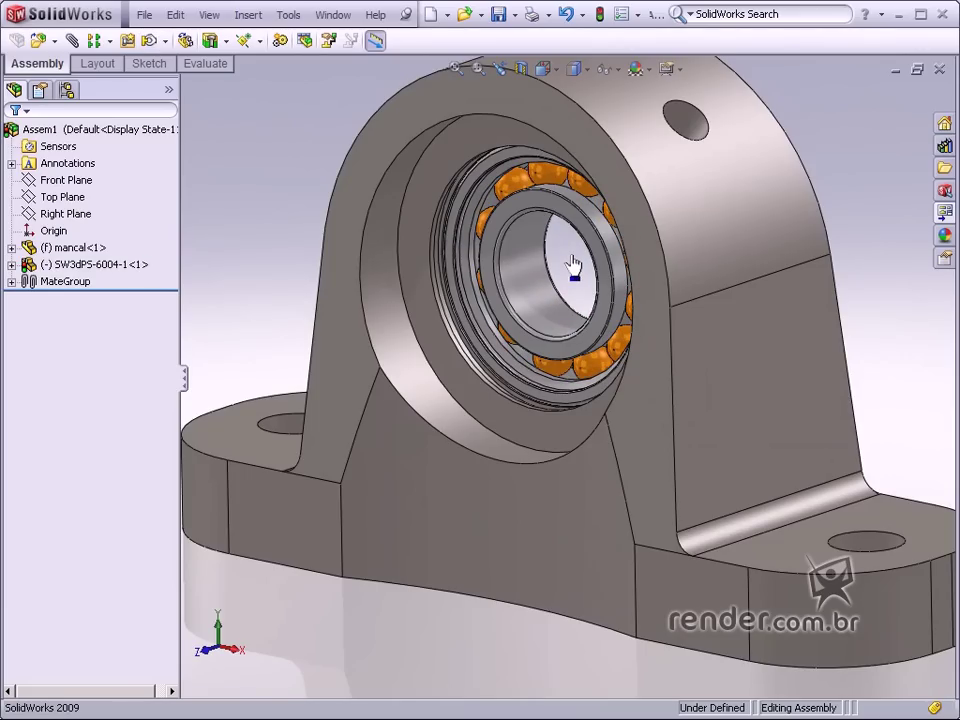
key("ctrl+7")
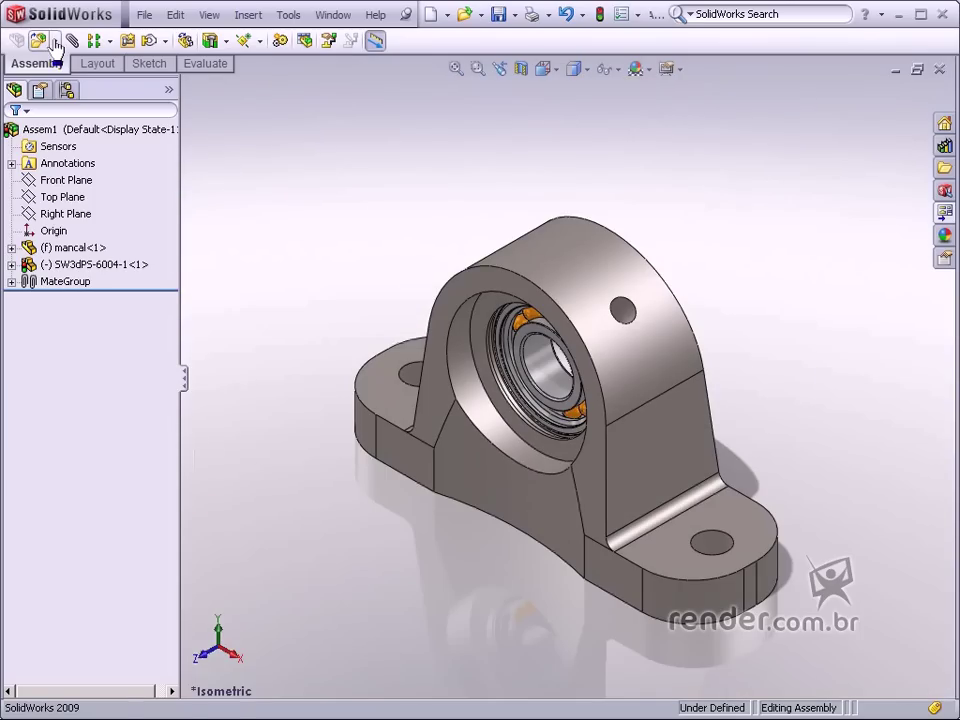
left_click(54, 41)
Step: Insert the anel de retenção 43,5 retaining ring beside the housing
left_click(60, 70)
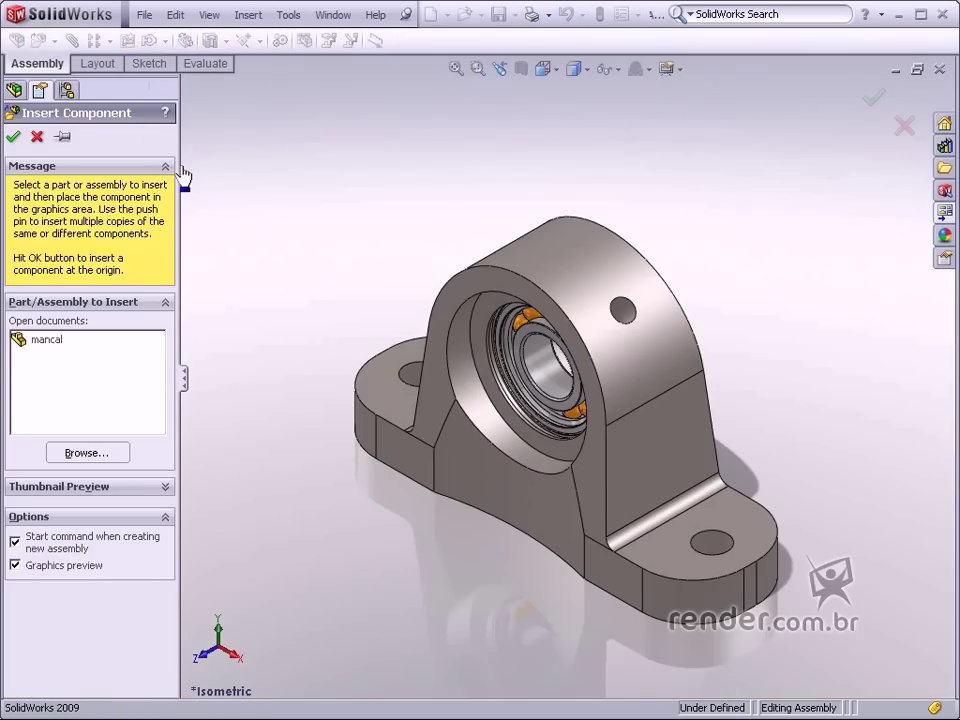
left_click(84, 453)
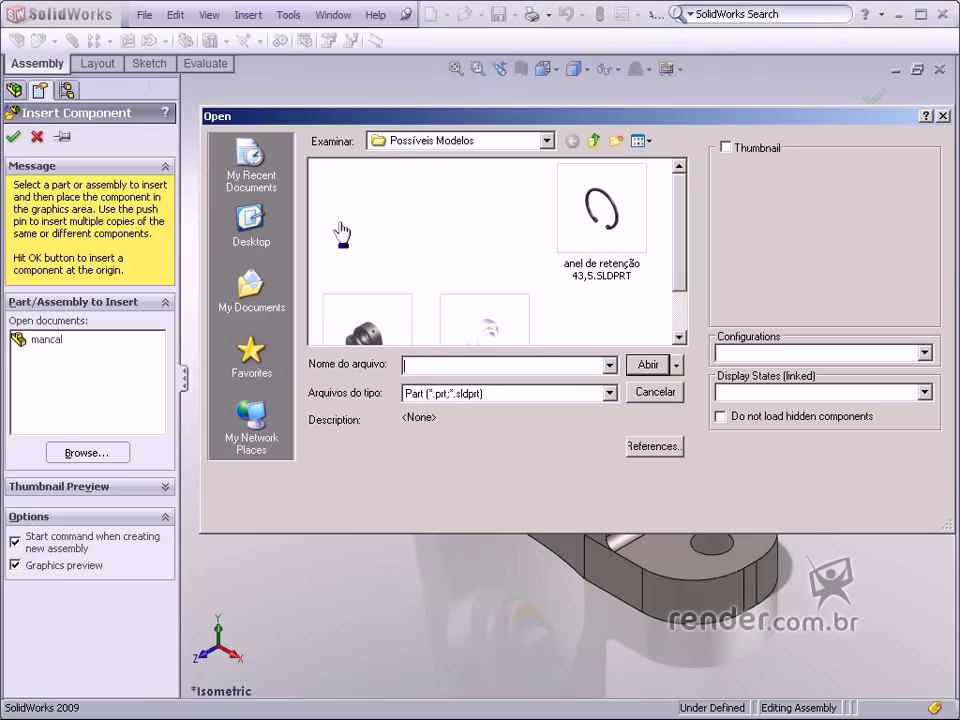
double_click(588, 213)
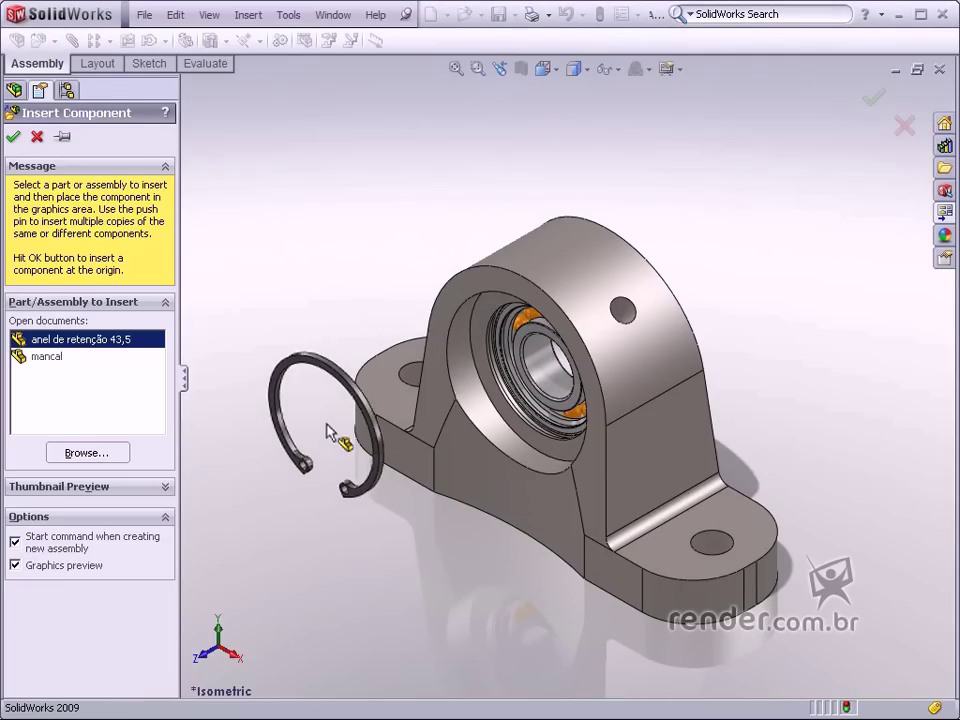
middle_click_drag(356, 432, 306, 407)
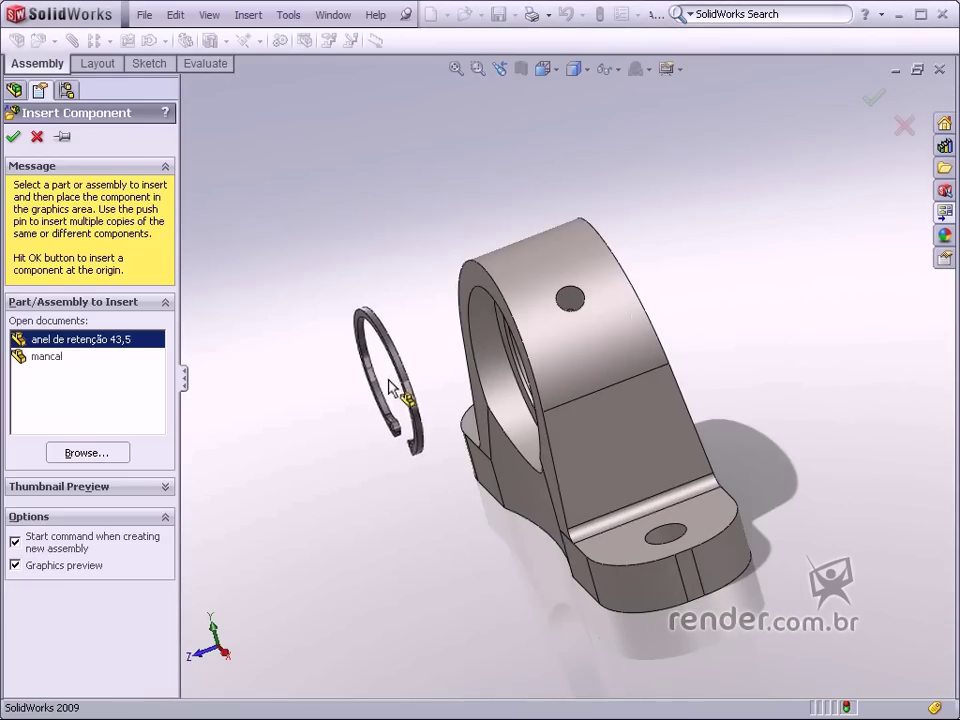
left_click(392, 388)
mouse_move(392, 388)
middle_mouse_down()
mouse_move(507, 357)
mouse_move(443, 360)
middle_mouse_up()
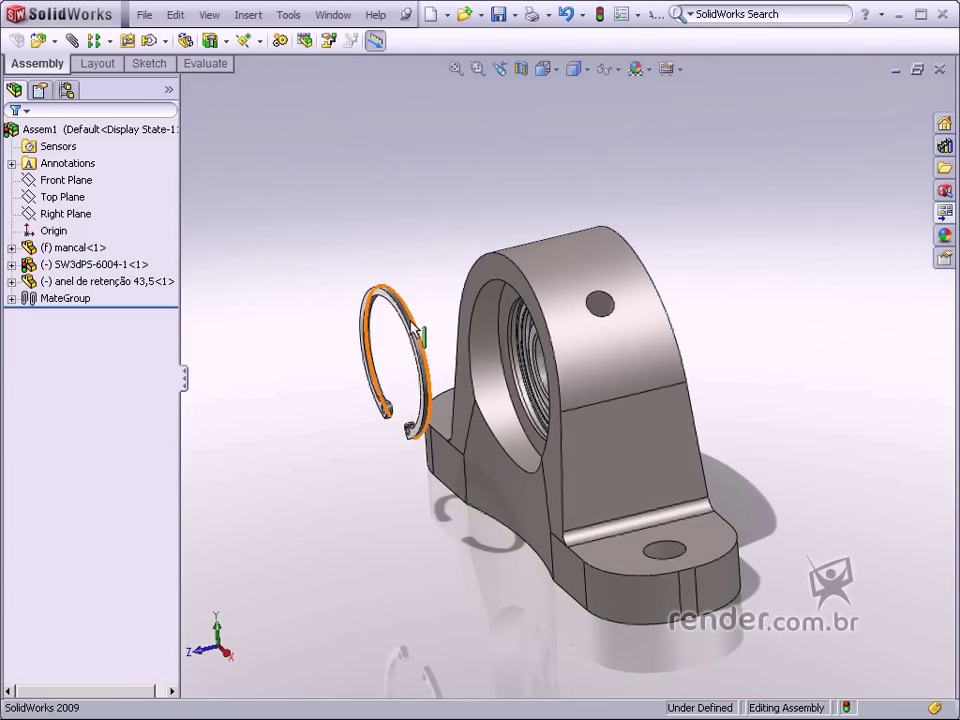
scroll(440, 340, "down", 2)
scroll(457, 381, "up", 3)
key("ctrl+7")
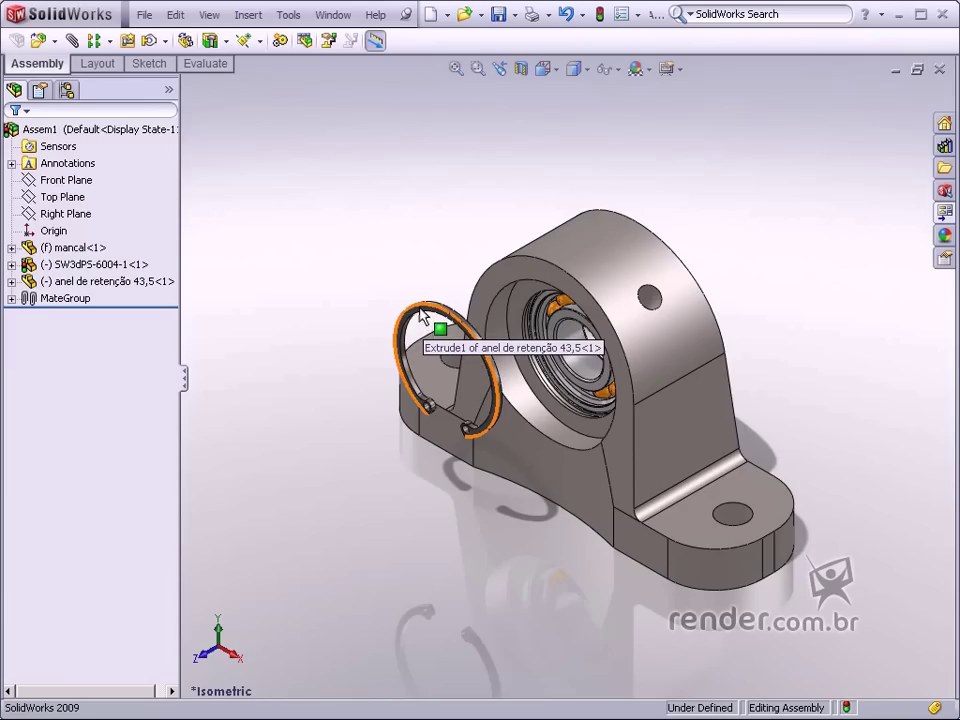
Step: Ctrl-drag the ring to create a second copy on the housing's far side
left_click(421, 315)
left_click_drag(617, 283, 742, 230, "ctrl")
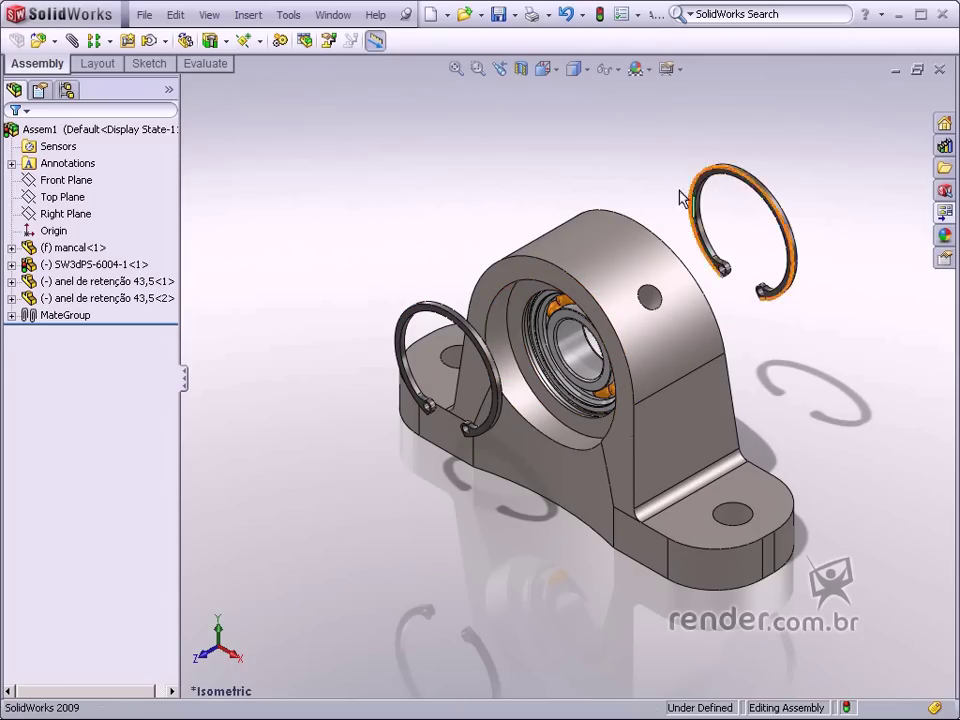
left_click(113, 298)
Step: Mate the left retaining ring concentric with the housing bore edge (Concentric2)
left_click(113, 282)
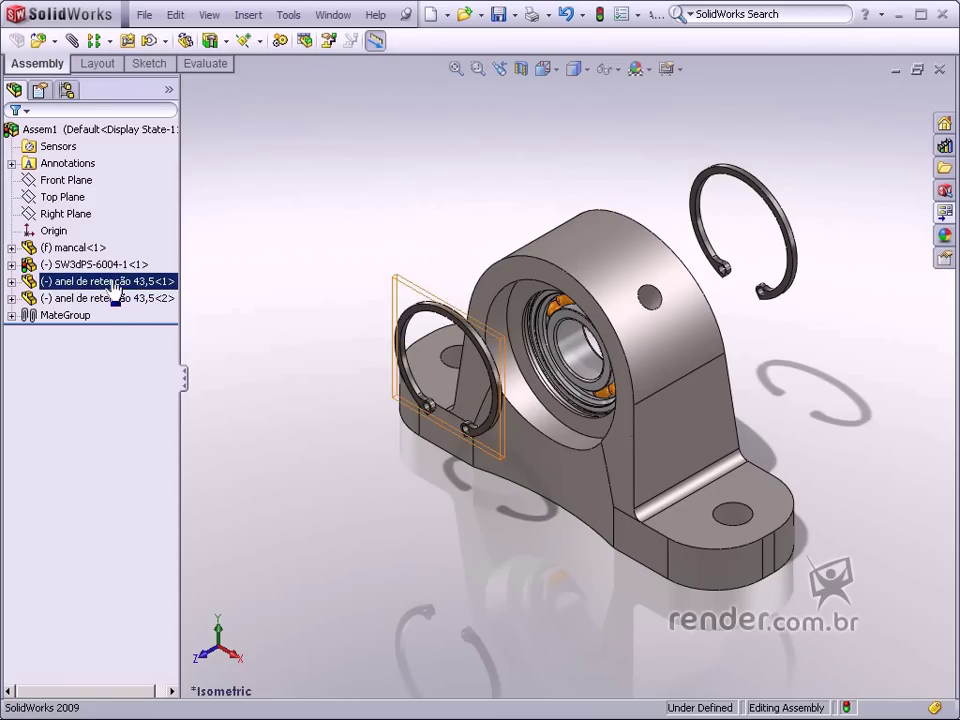
left_click(110, 298)
left_click(107, 284)
left_click(110, 298)
left_click(204, 317)
scroll(431, 516, "down", 2)
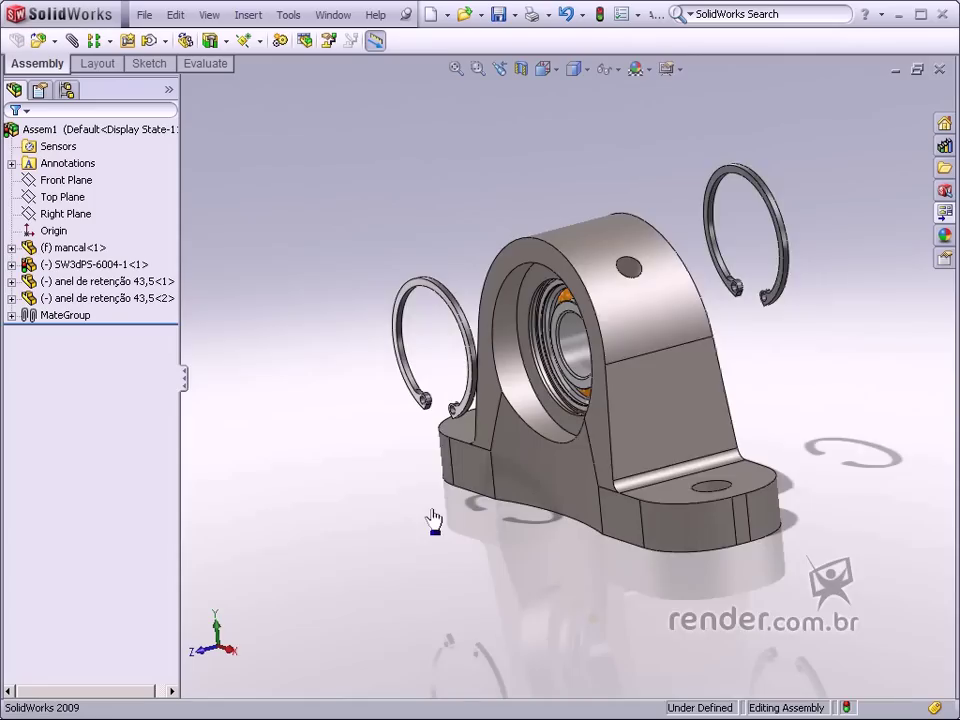
scroll(465, 397, "down", 4)
left_click(375, 400)
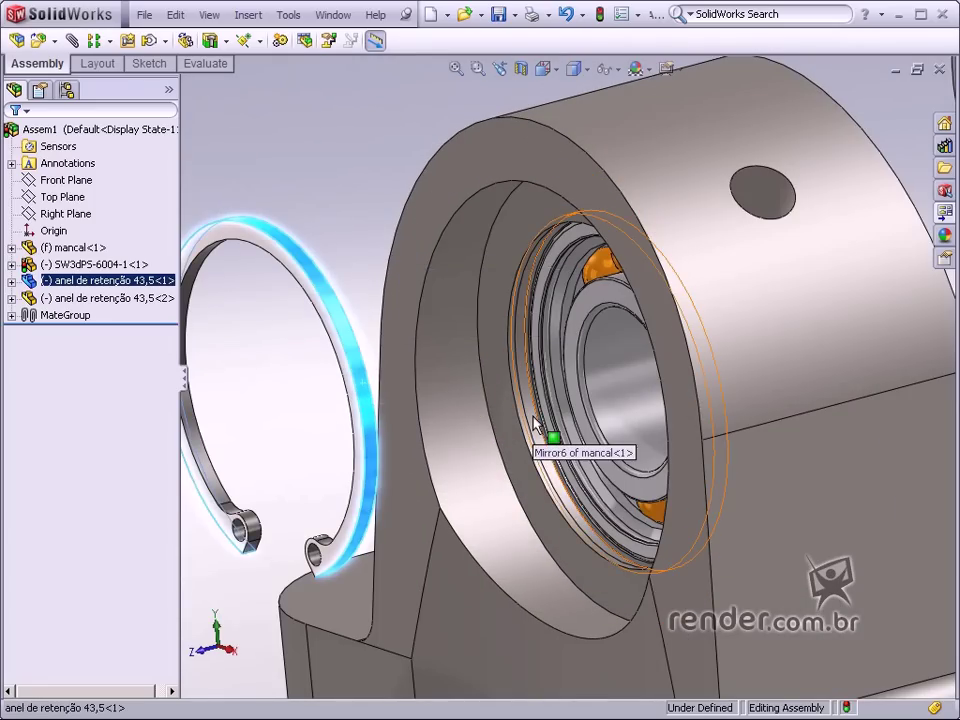
left_click(535, 424, "ctrl")
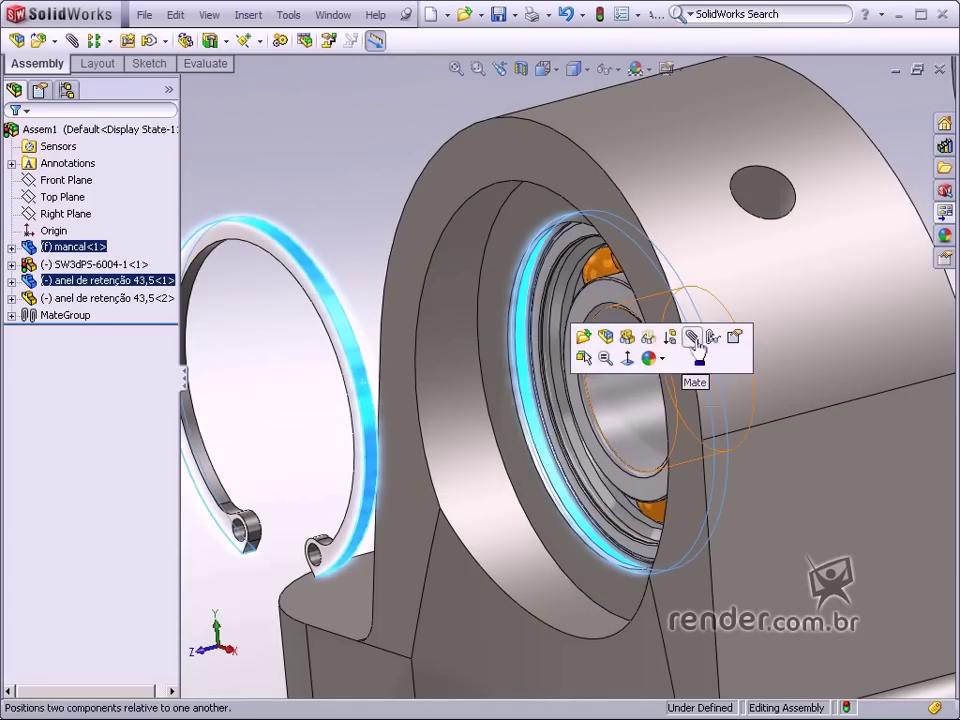
left_click(566, 403)
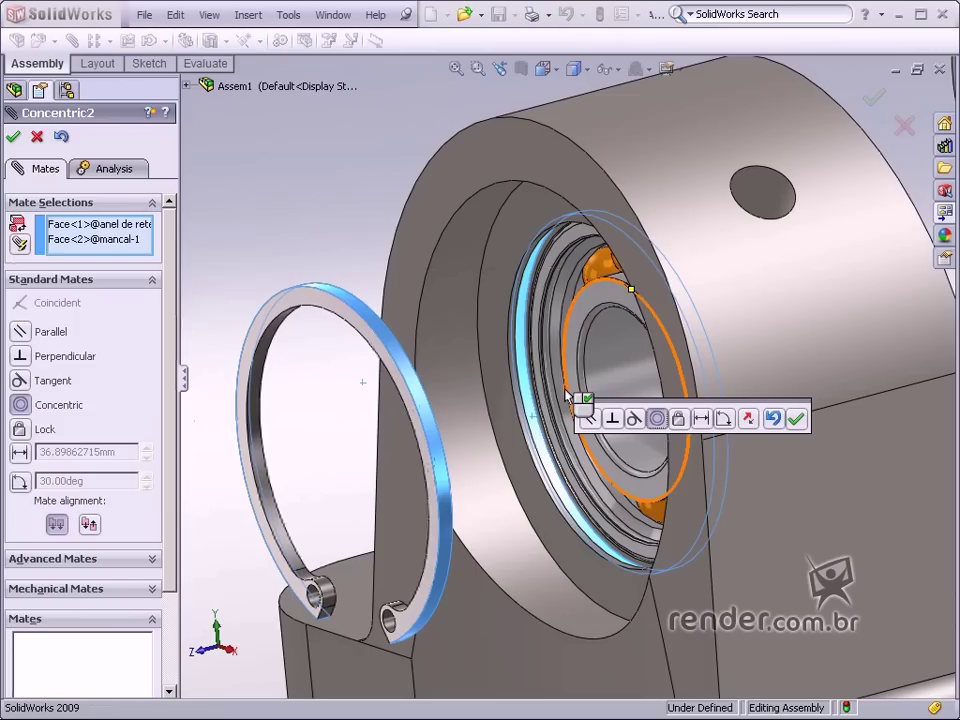
left_click(797, 422)
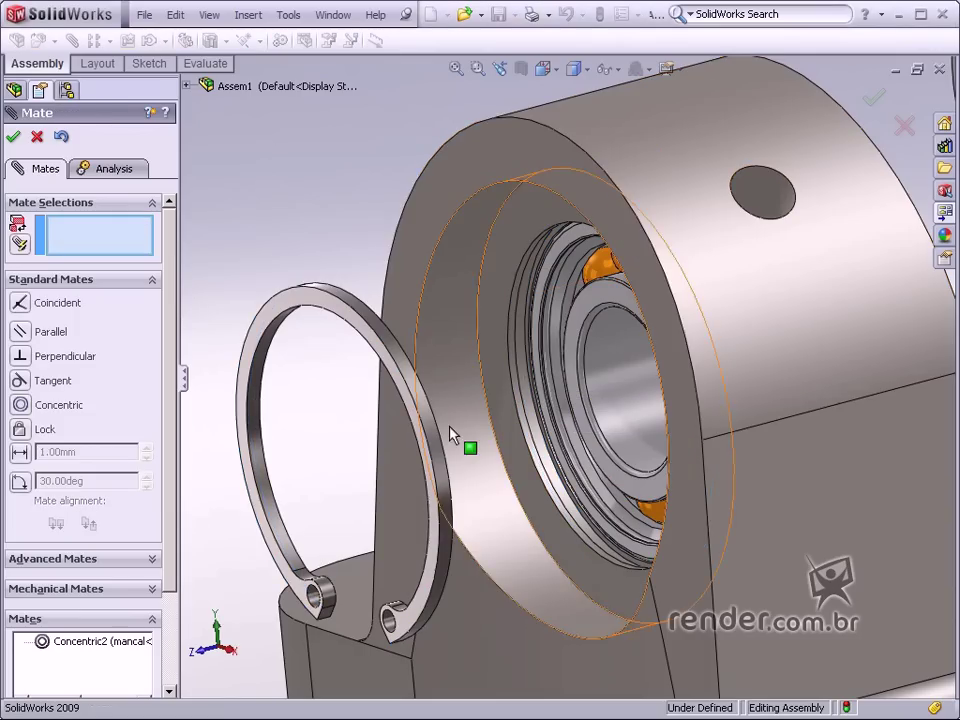
Step: Make the retaining ring face coincident with the housing face (Coincident2)
scroll(405, 452, "down", 3)
scroll(420, 462, "down", 2)
scroll(440, 478, "down", 3)
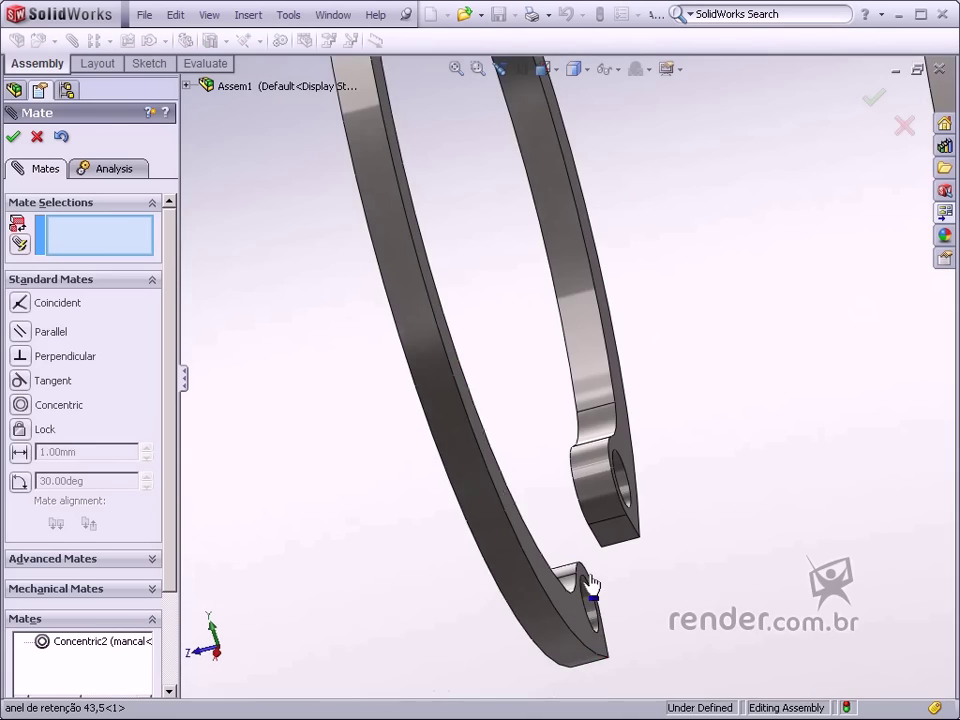
left_click(574, 611)
scroll(722, 529, "up", 5)
scroll(815, 435, "down", 3)
middle_click_drag(815, 435, 497, 561)
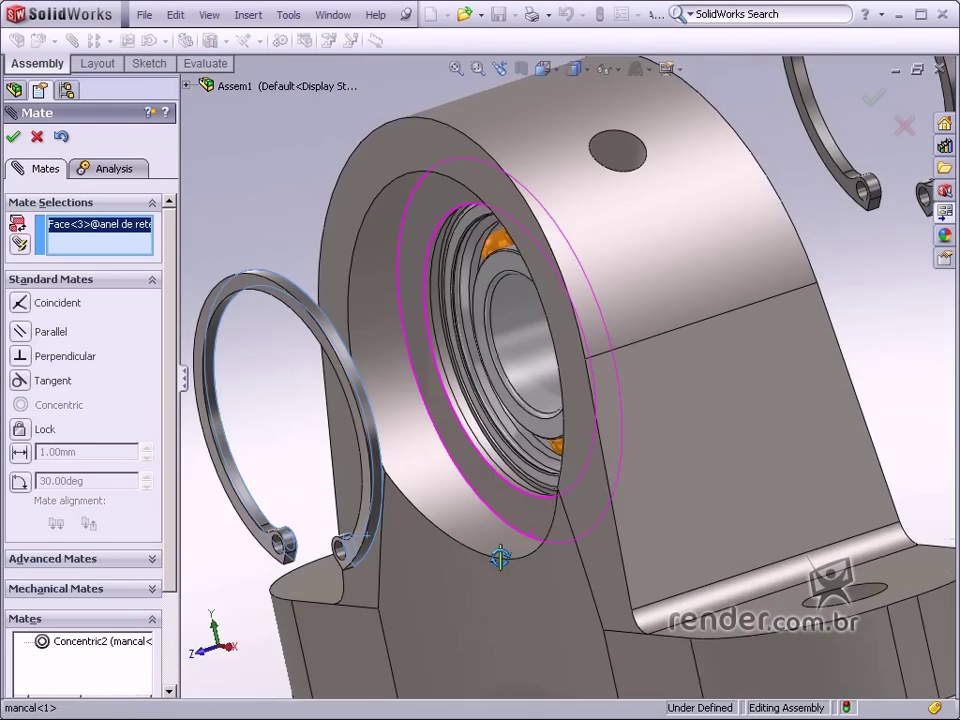
scroll(520, 520, "down", 4)
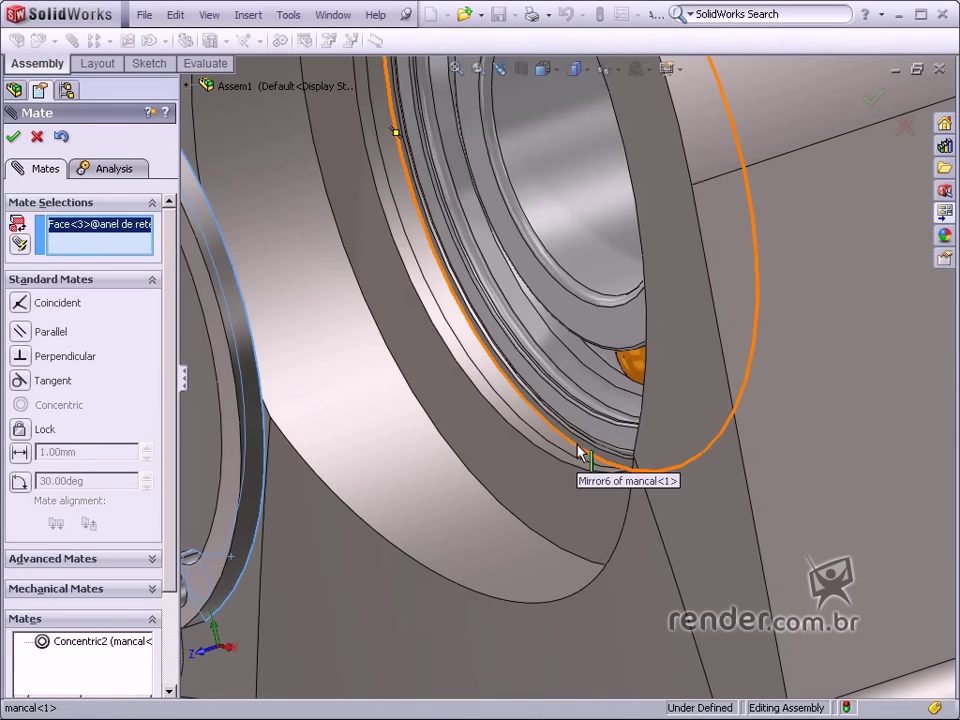
left_click(580, 450)
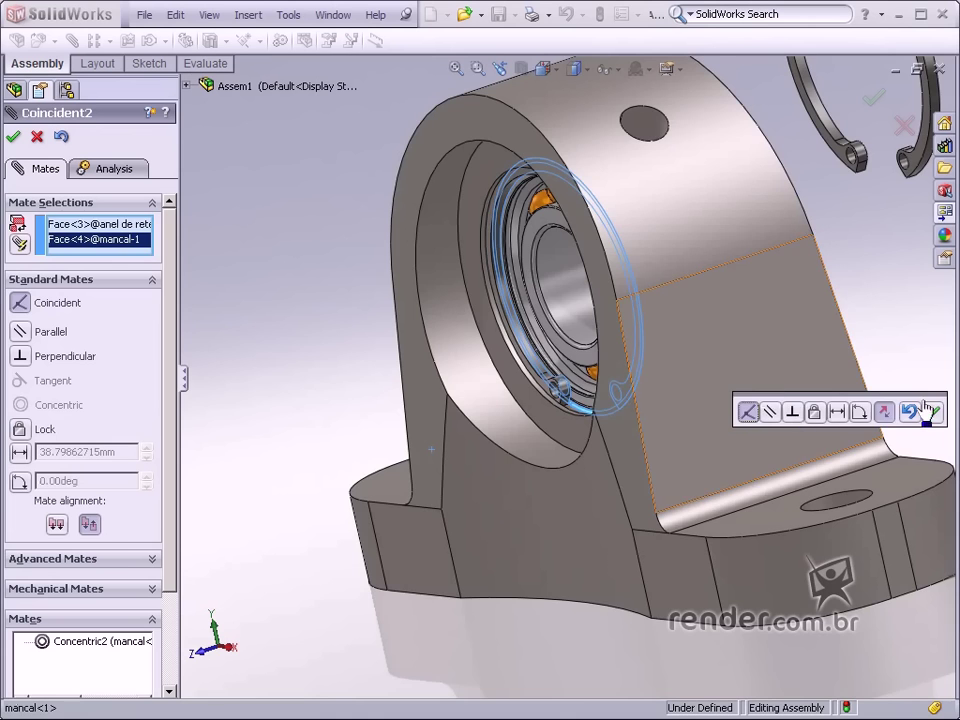
left_click(931, 411)
Step: Make the other retaining ring coincident with the housing face it rests against (Coincident3)
scroll(800, 250, "up", 3)
scroll(660, 235, "down", 5)
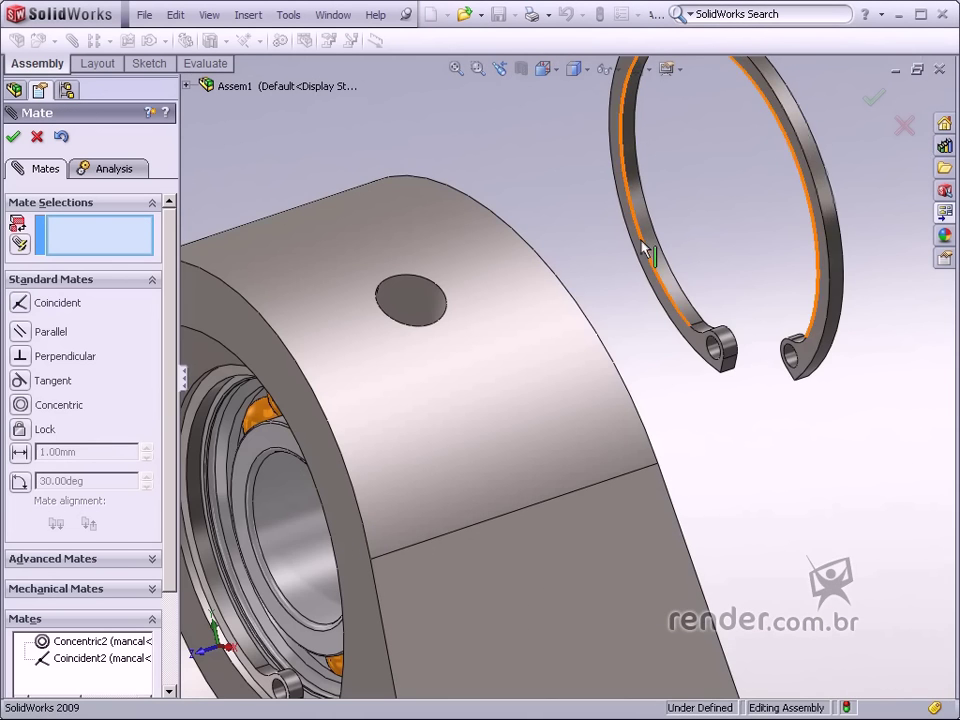
left_click(655, 258)
mouse_move(655, 258)
middle_mouse_down()
mouse_move(561, 306)
mouse_move(511, 368)
middle_mouse_up()
left_click(511, 368)
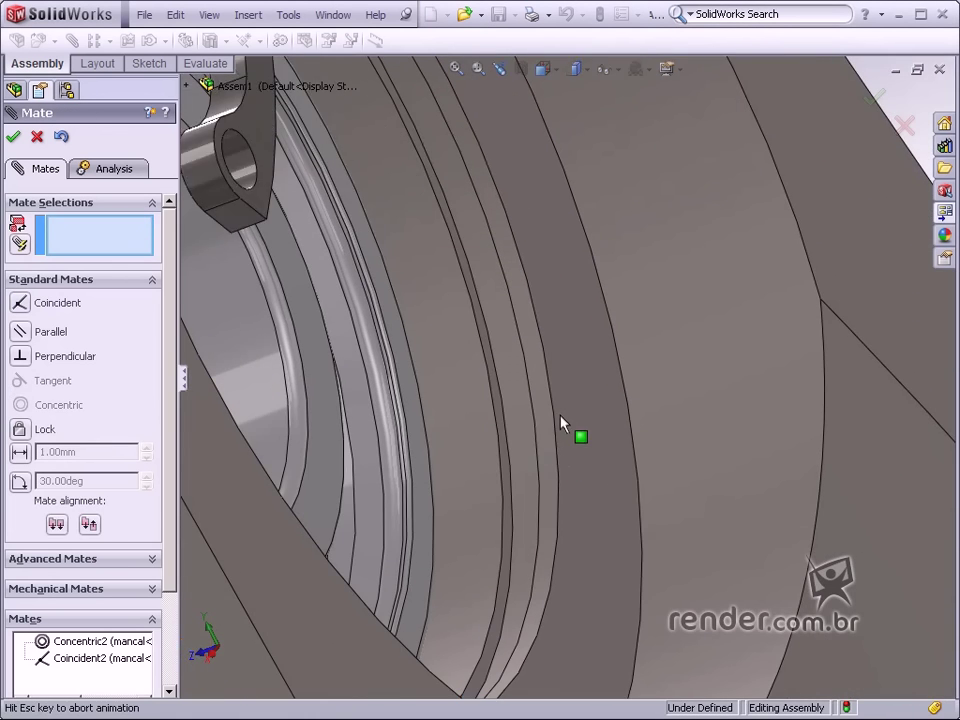
left_click(570, 425)
left_click(767, 444)
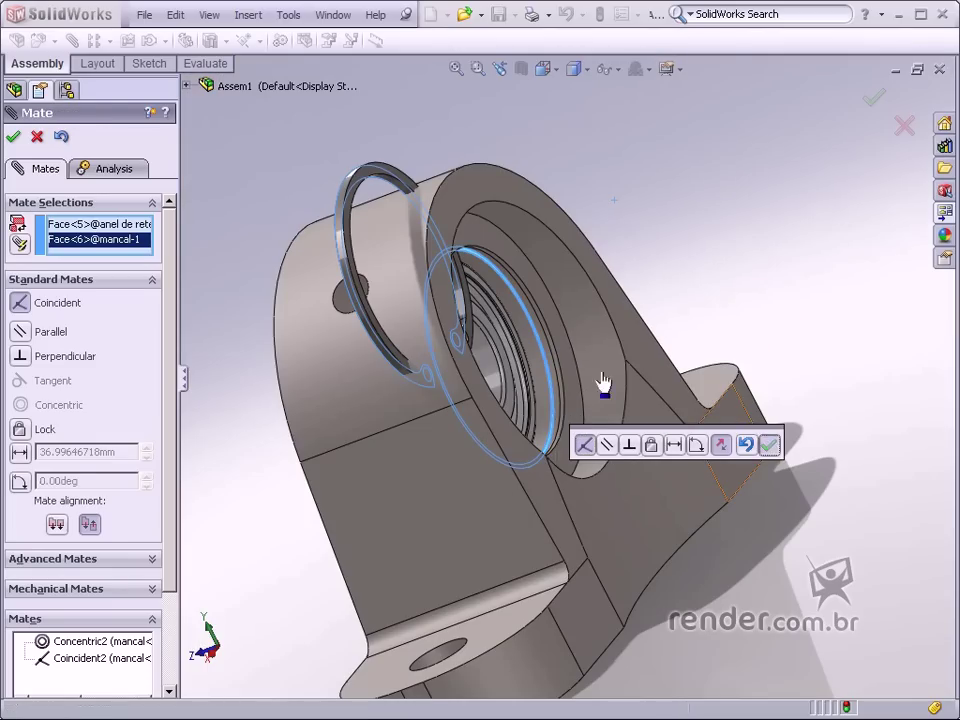
Step: Center the ring in the housing bore with Concentric3 and finish mating
scroll(439, 276, "down", 5)
scroll(434, 287, "down", 2)
scroll(846, 433, "up", 3)
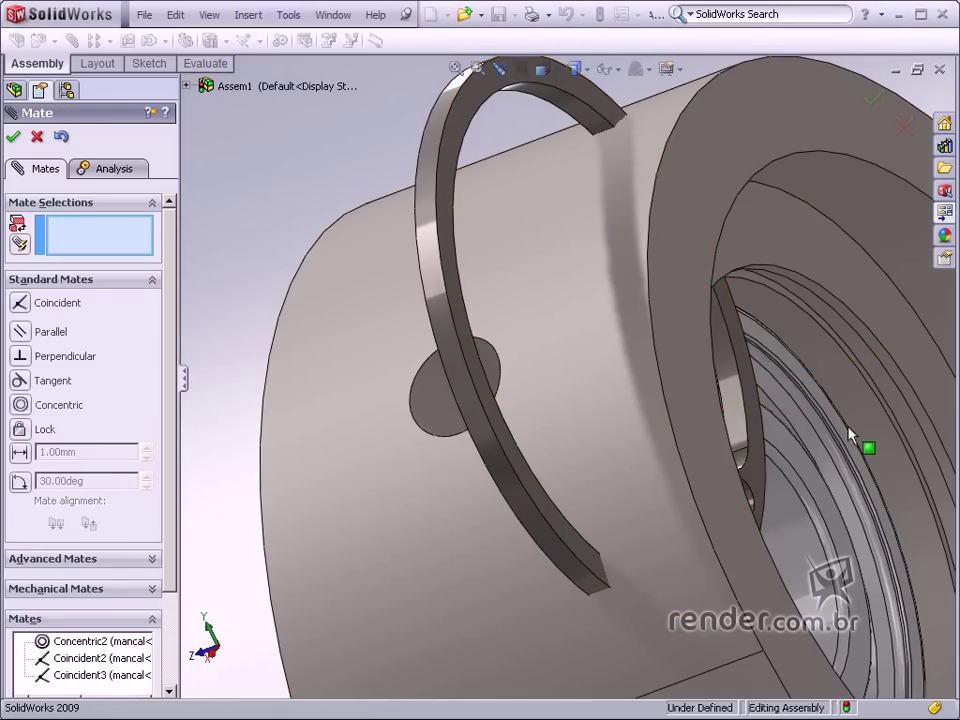
scroll(880, 432, "down", 3)
left_click(828, 390)
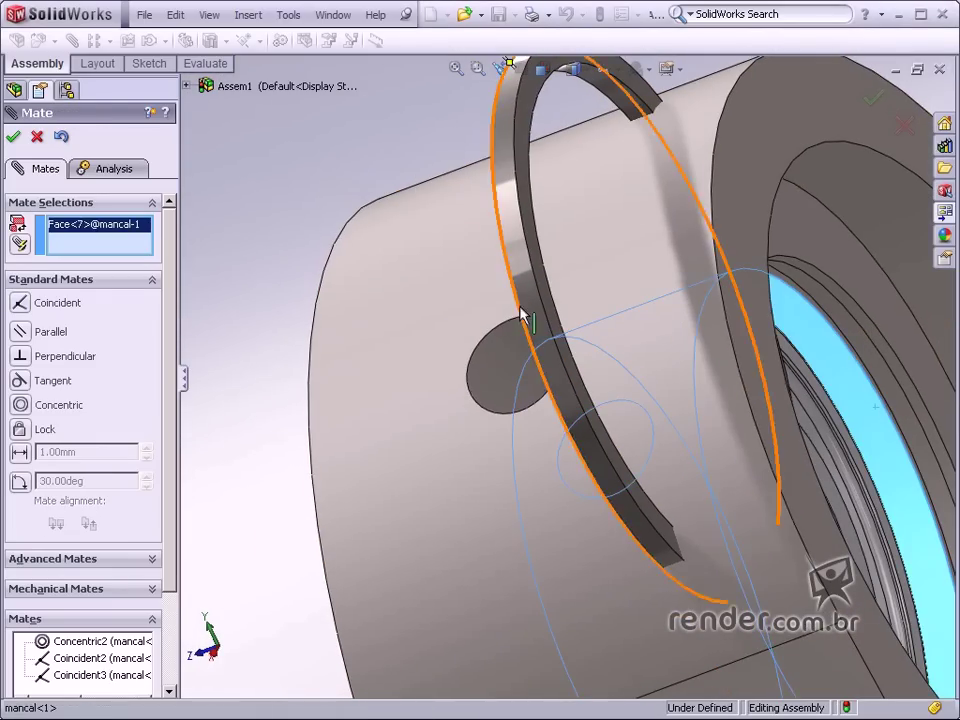
scroll(540, 317, "up", 3)
left_click(590, 345)
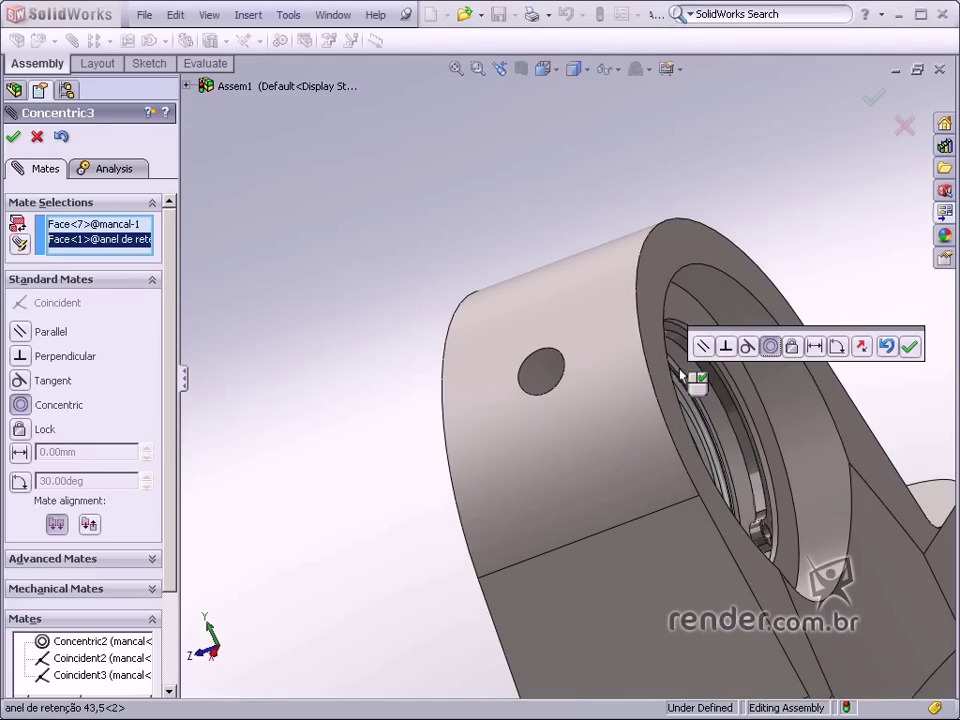
left_click(908, 345)
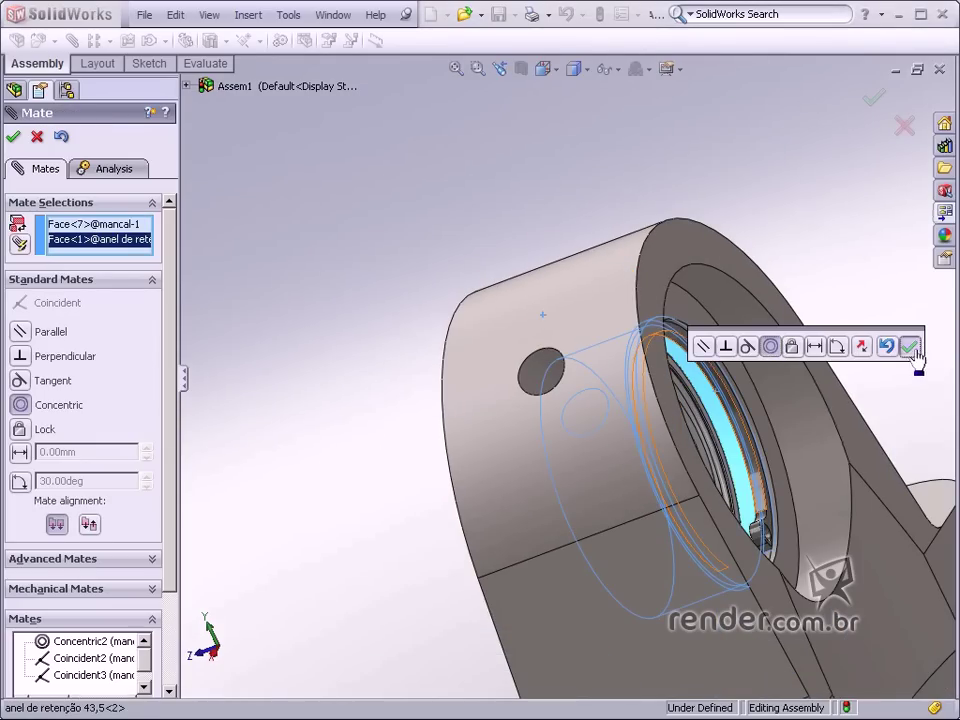
left_click(870, 106)
Step: Start an exploded view and pull the bearing out of the housing along the bore axis
key("ctrl+7")
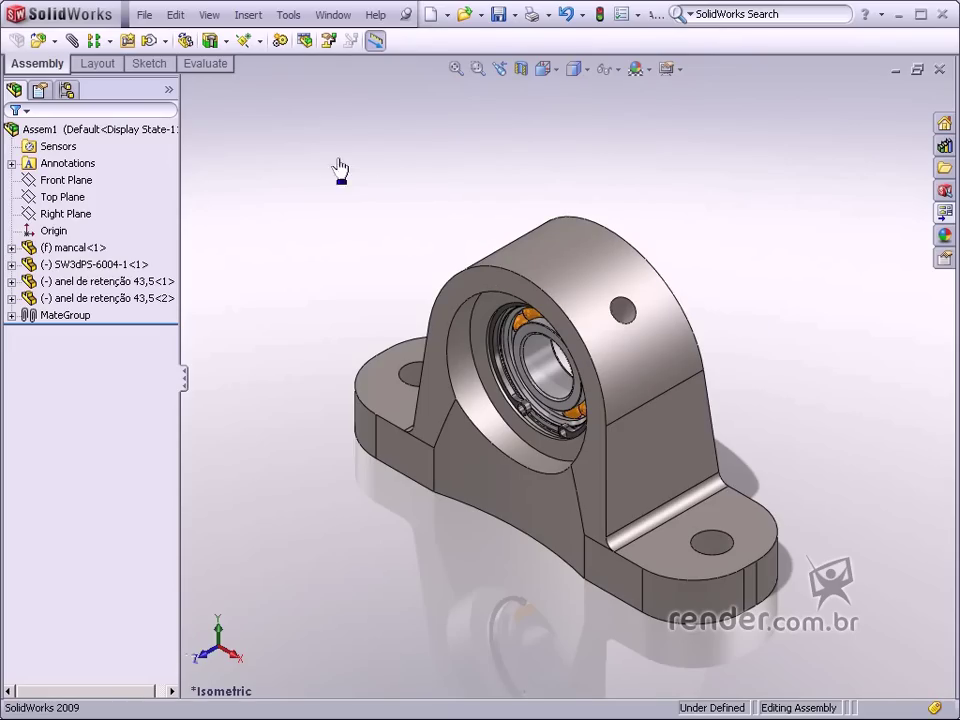
left_click(326, 41)
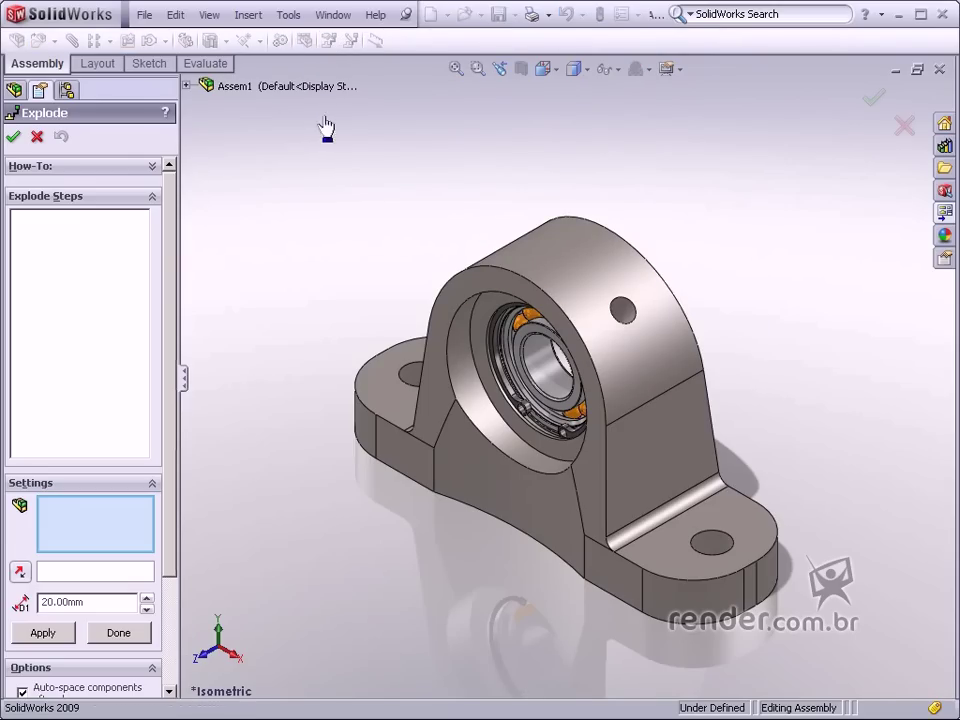
left_click_drag(170, 248, 159, 381)
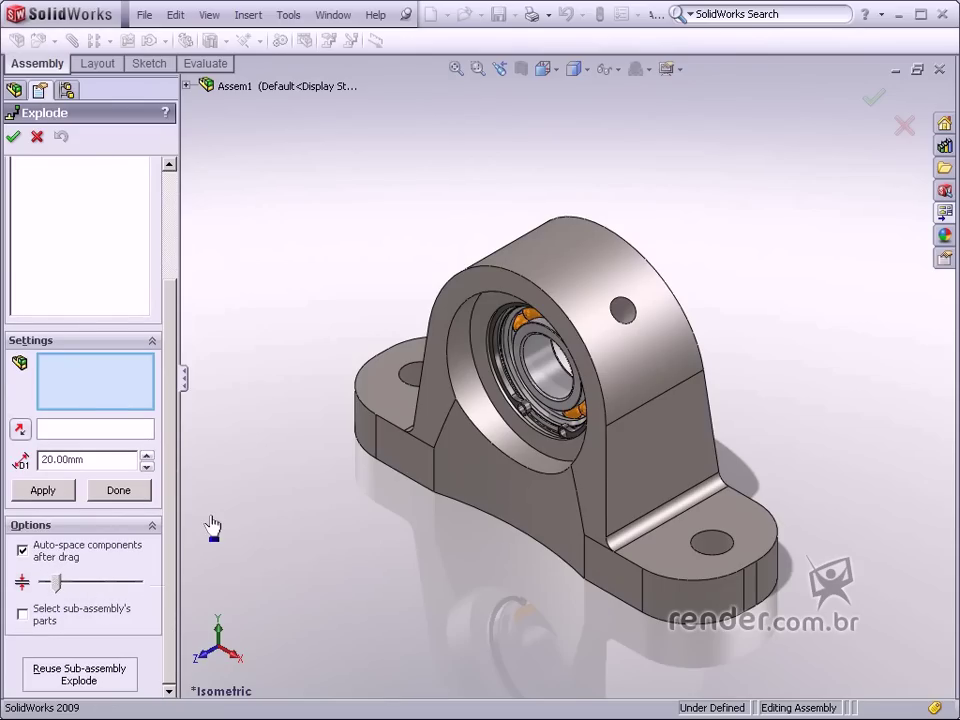
scroll(530, 378, "down", 2)
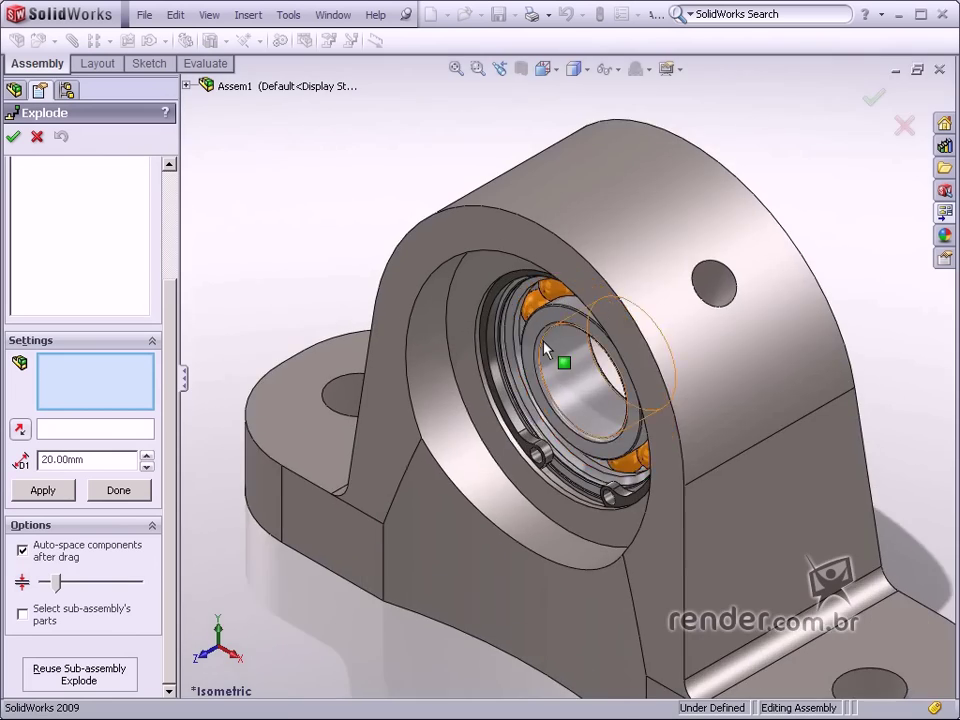
scroll(555, 364, "down", 2)
left_click(530, 355)
scroll(506, 354, "down", 3)
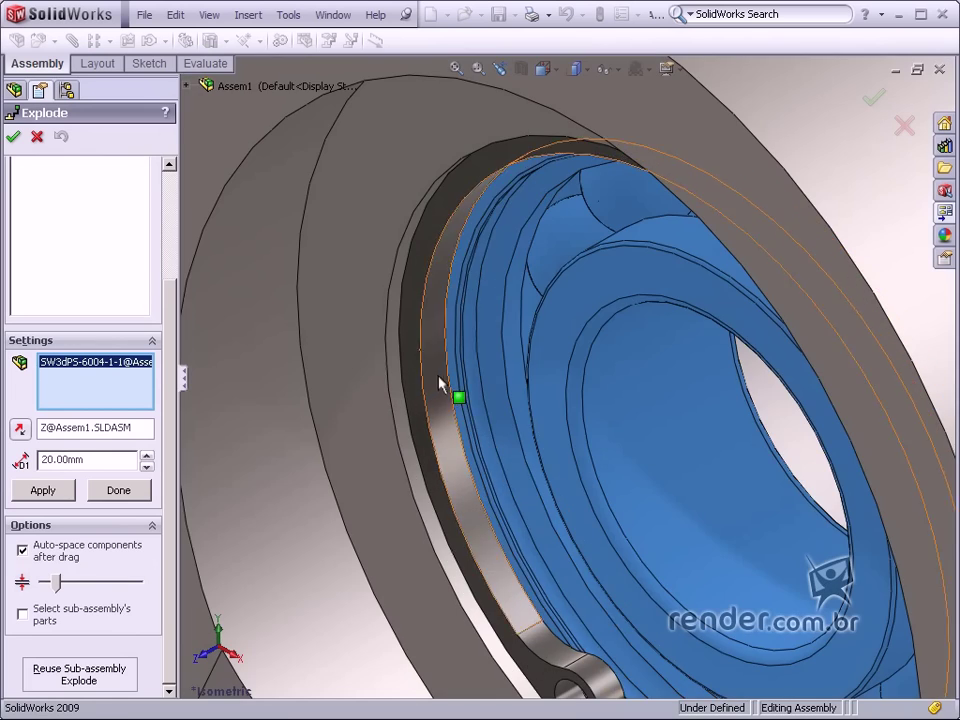
scroll(465, 395, "down", 1)
scroll(490, 410, "up", 3)
scroll(500, 412, "up", 2)
scroll(500, 412, "up", 2)
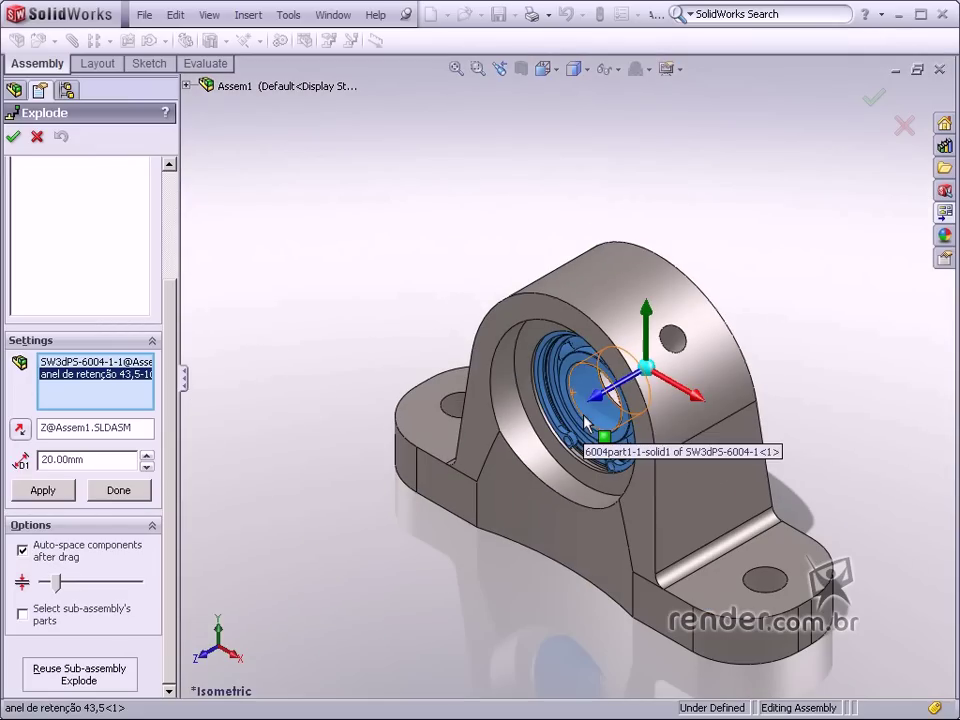
scroll(498, 410, "up", 1)
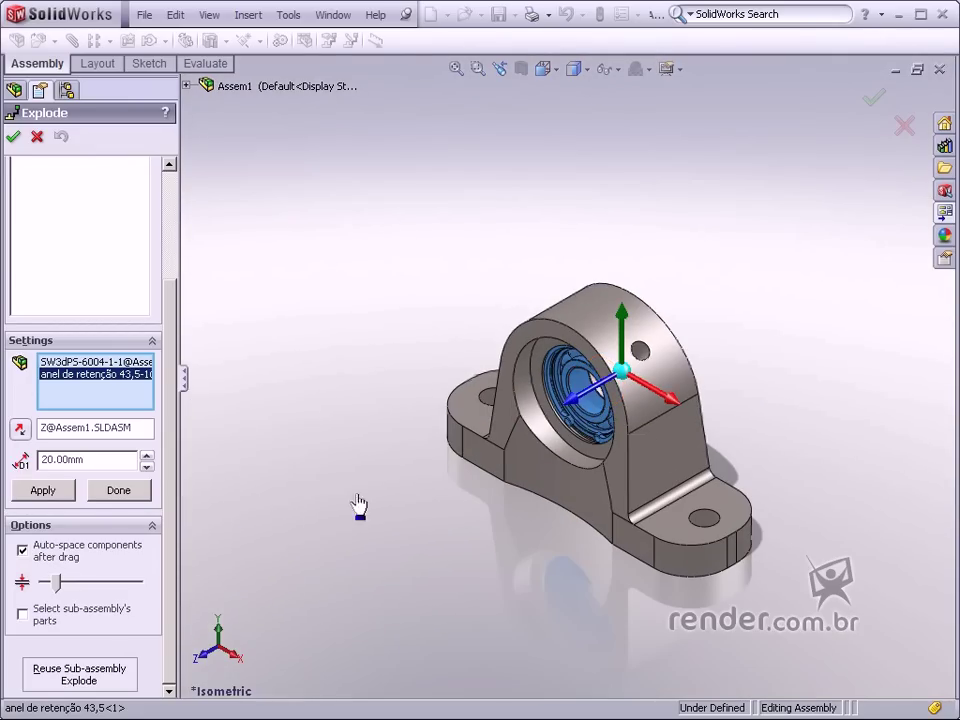
scroll(553, 474, "up", 1)
left_click_drag(561, 424, 462, 452)
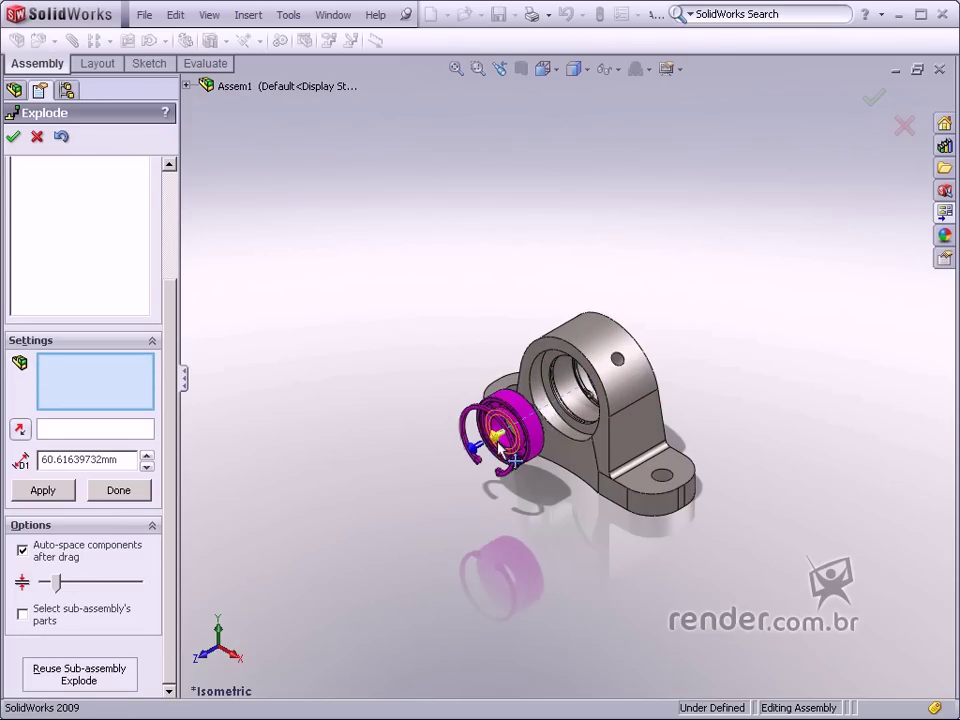
Step: Move the retaining ring farther out along the axis and finish the exploded view
mouse_move(500, 450)
middle_mouse_down()
mouse_move(435, 450)
mouse_move(455, 440)
middle_mouse_up()
scroll(460, 443, "down", 3)
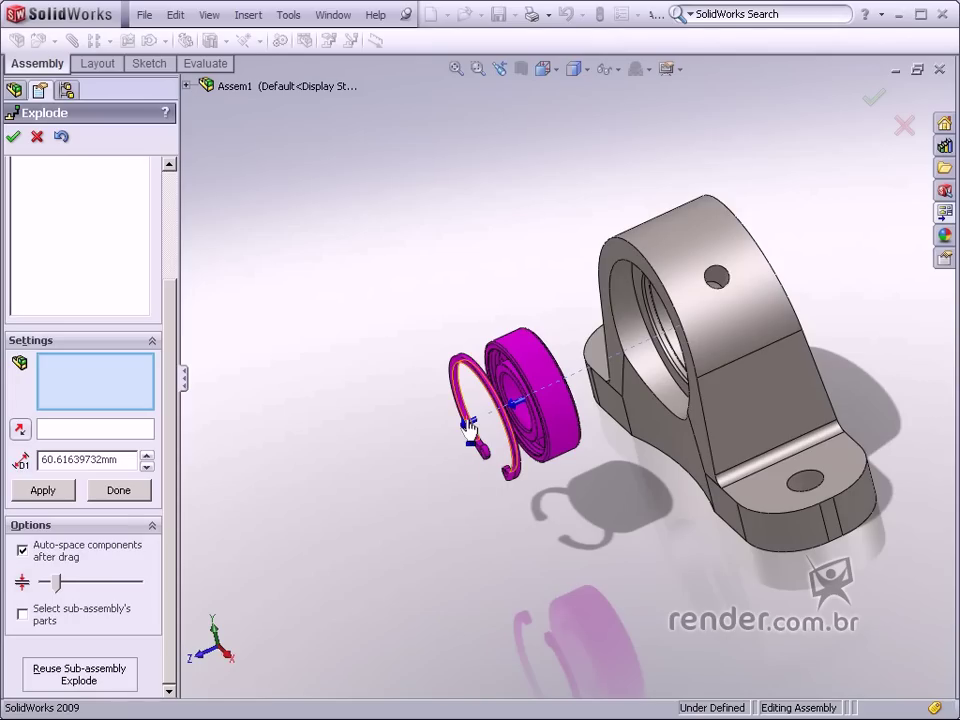
left_click_drag(470, 432, 407, 450)
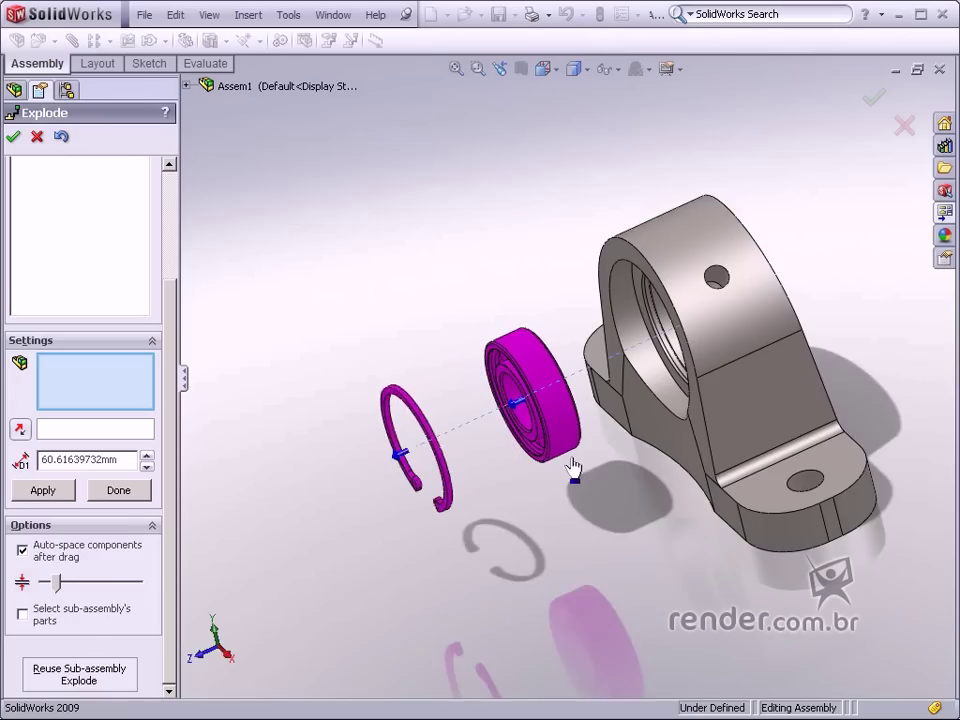
scroll(574, 470, "up", 3)
middle_click_drag(700, 332, 611, 368)
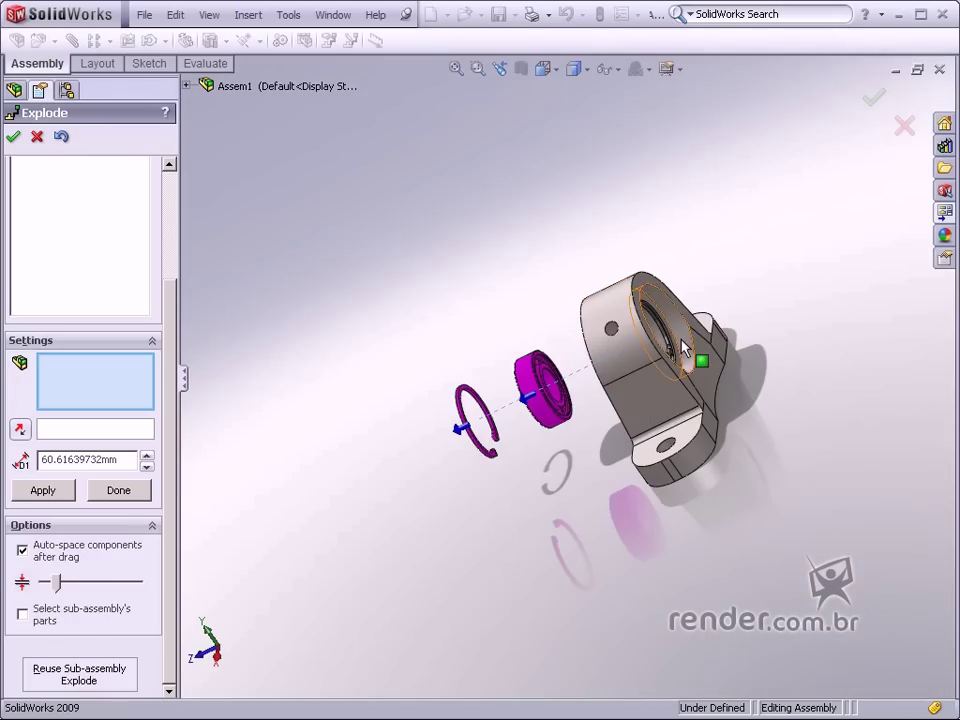
left_click(877, 100)
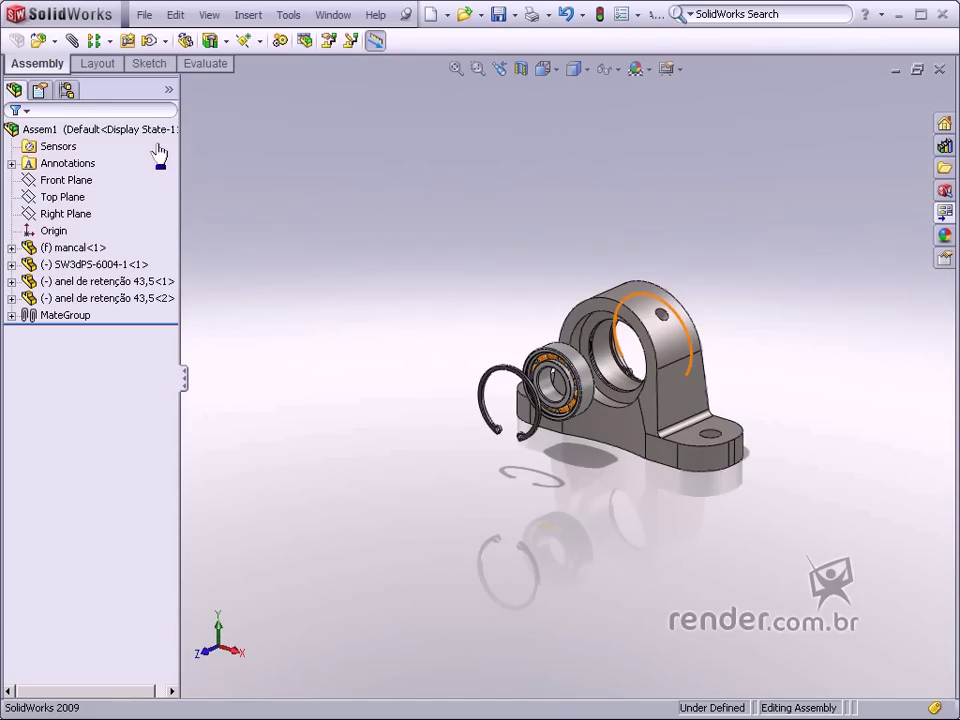
Step: Play the Animate collapse of Assem1's exploded view, close the Animation Controller, and show it isometric
left_click(105, 131)
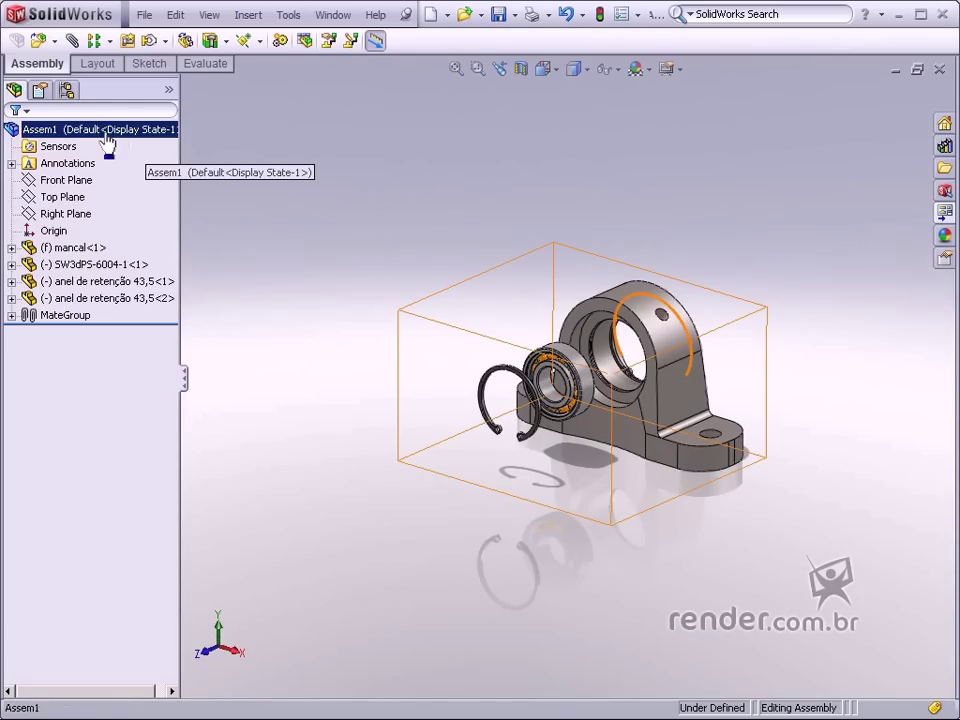
right_click(107, 145)
left_click(150, 277)
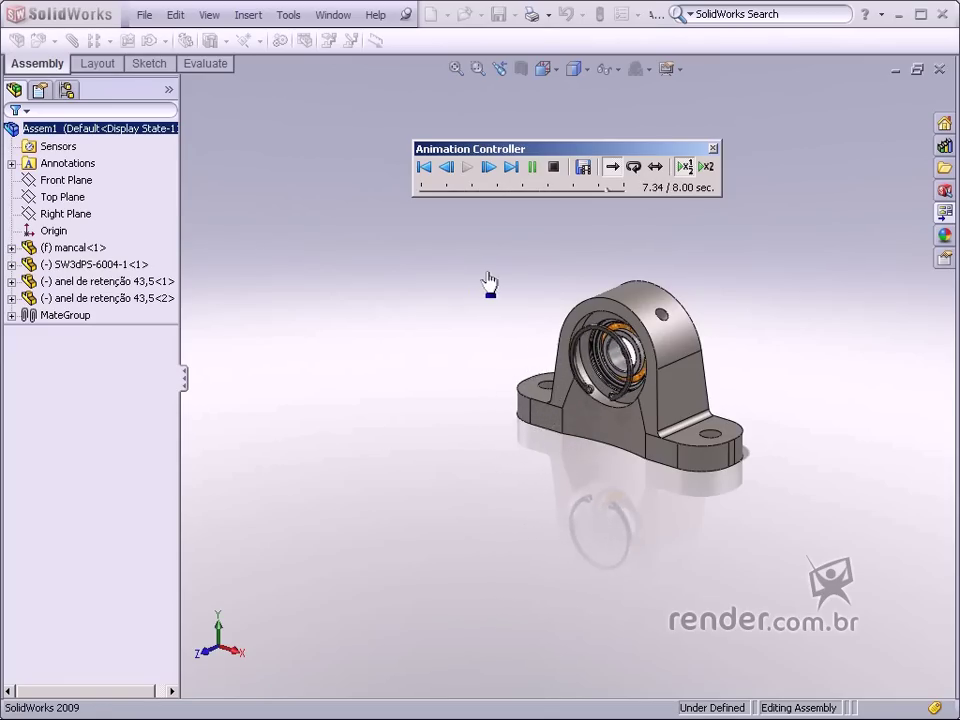
left_click(713, 149)
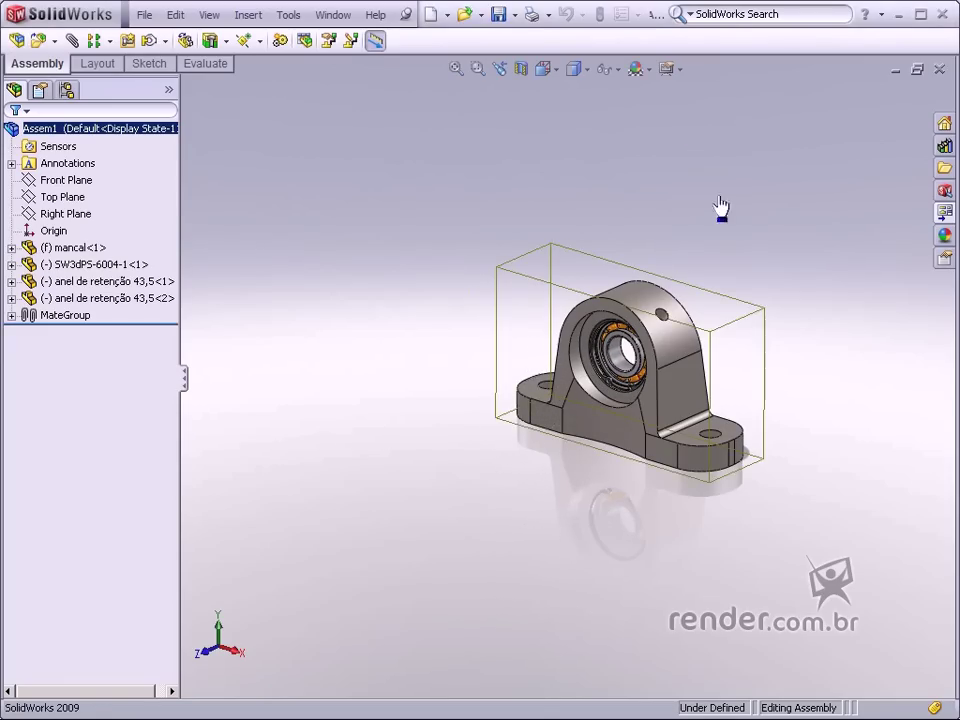
key("ctrl+7")
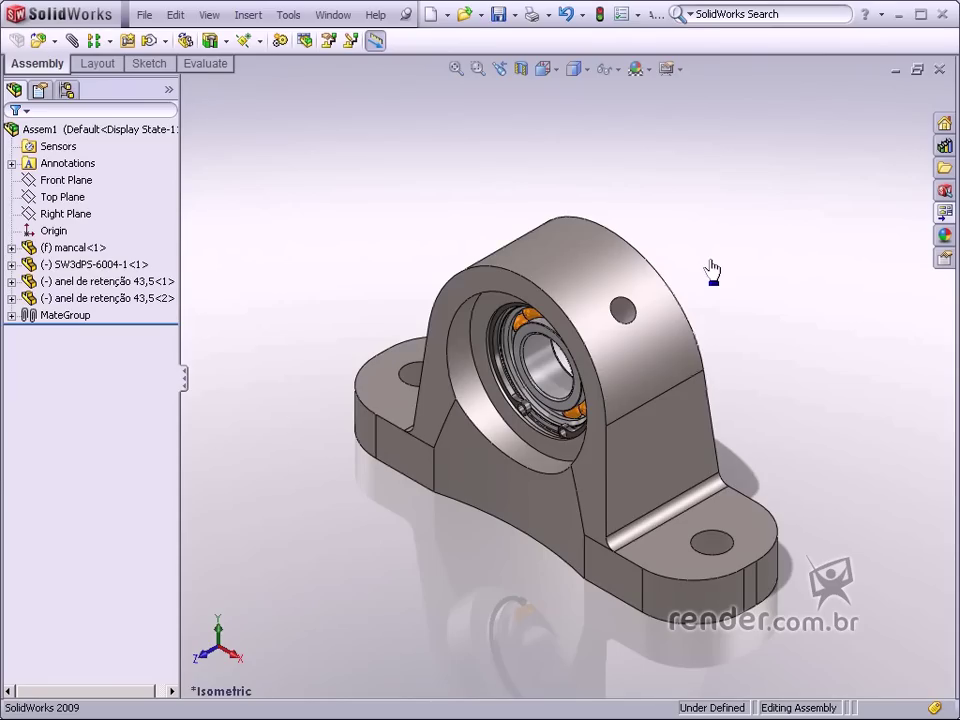